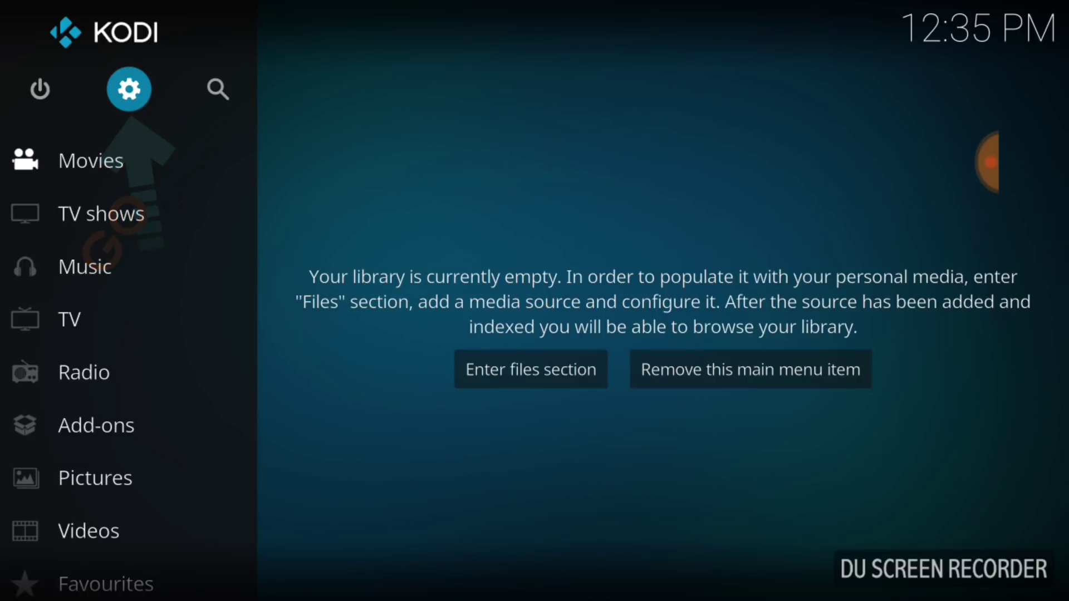
Enable Unknown sources under the Add-ons system settings and accept the warning.
{"action": "left_click", "coordinate": [128, 90]}
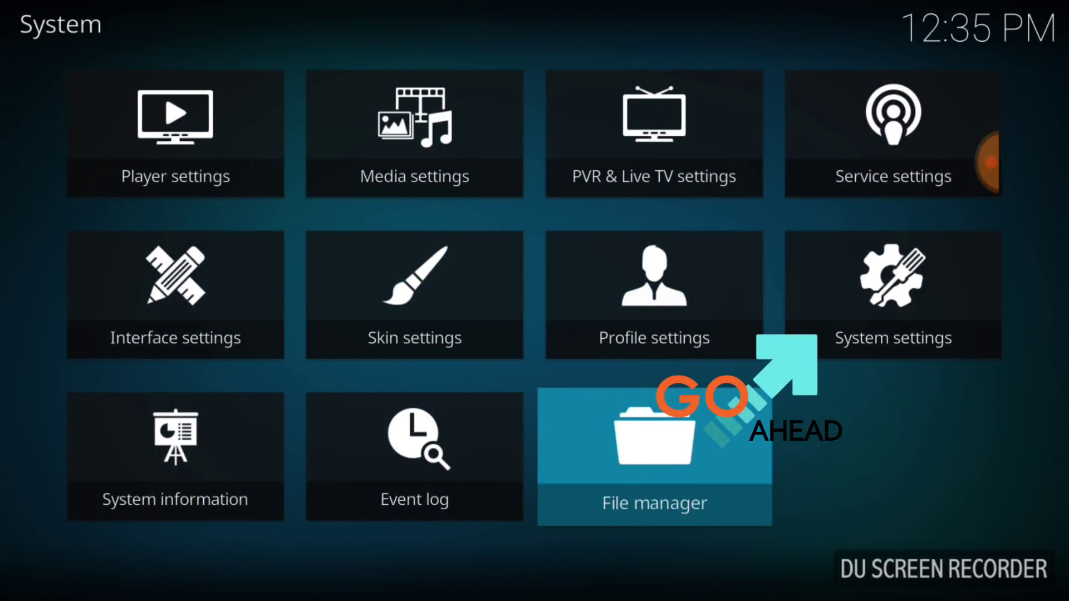
{"action": "left_click", "coordinate": [892, 294]}
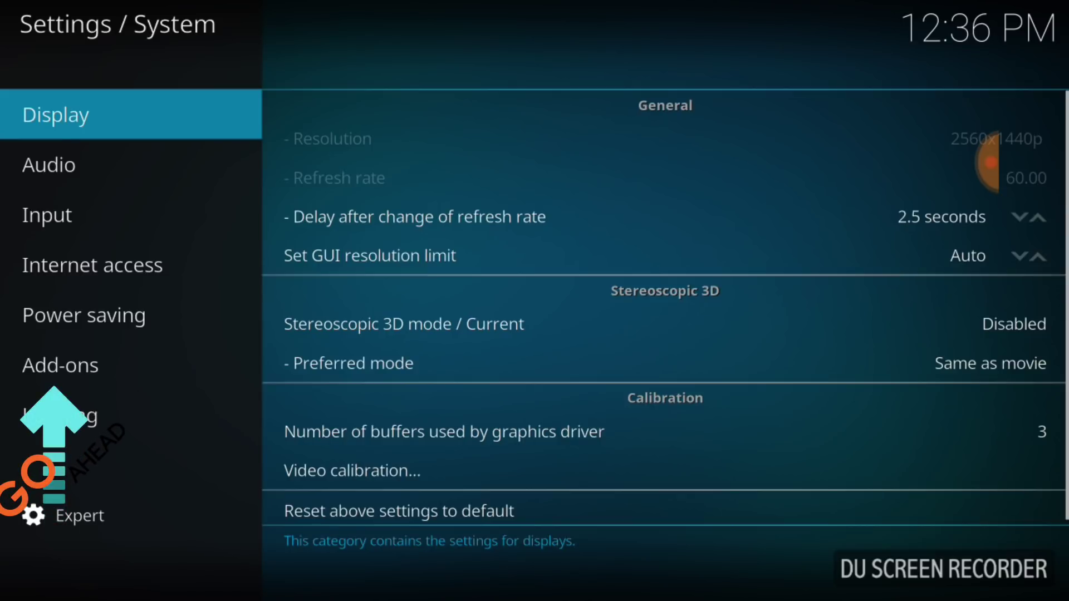
{"action": "key", "text": "Down"}
{"action": "key", "text": "Down"}
{"action": "key", "text": "Down"}
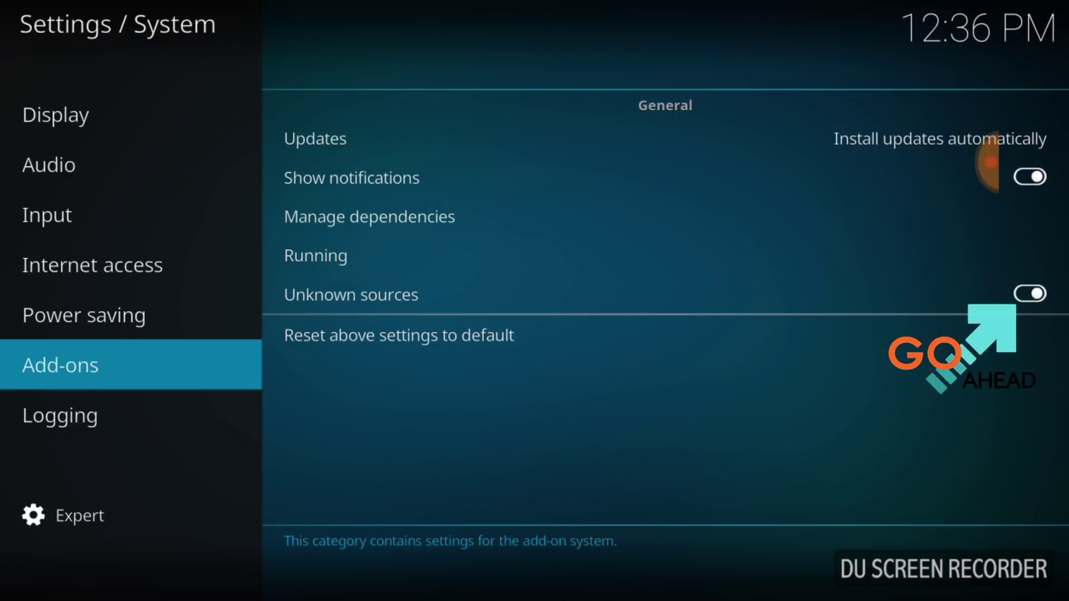
{"action": "left_click", "coordinate": [1029, 293]}
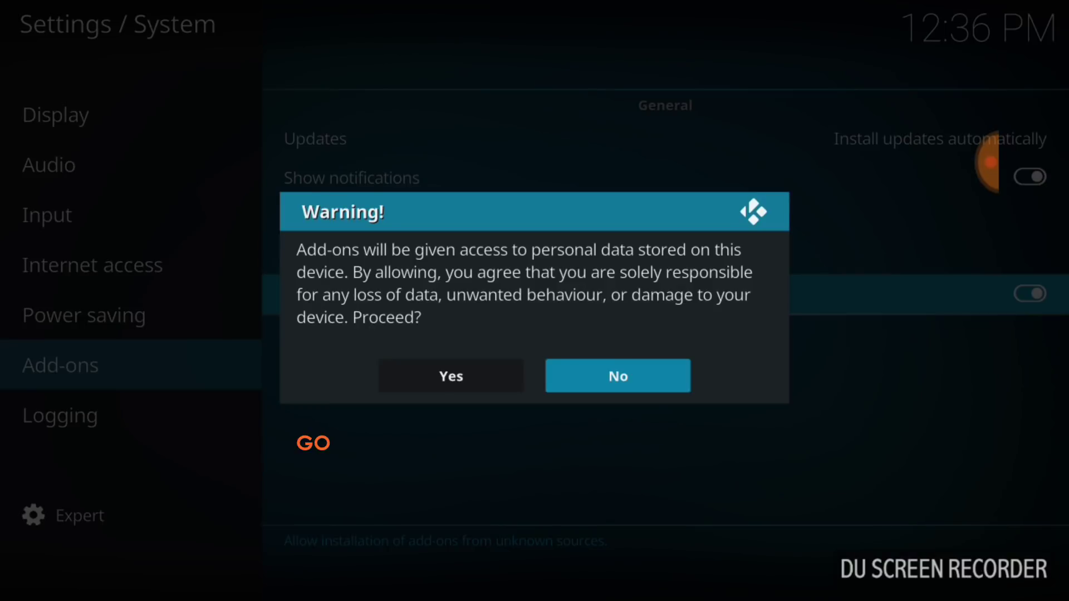
{"action": "left_click", "coordinate": [451, 376]}
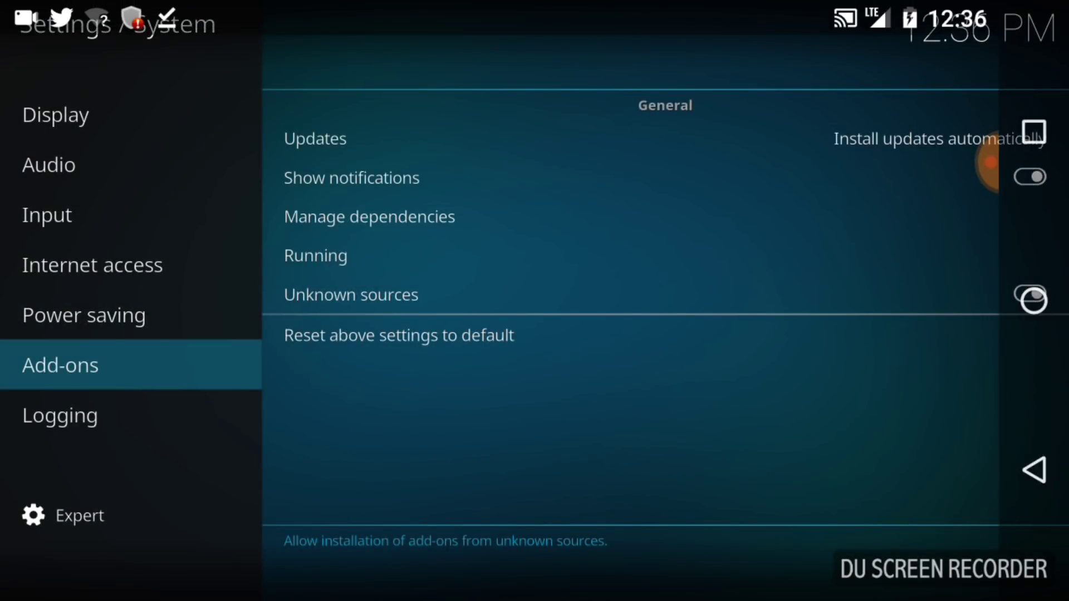
From Settings, go to File manager and begin adding a new file source.
{"action": "key", "text": "Escape"}
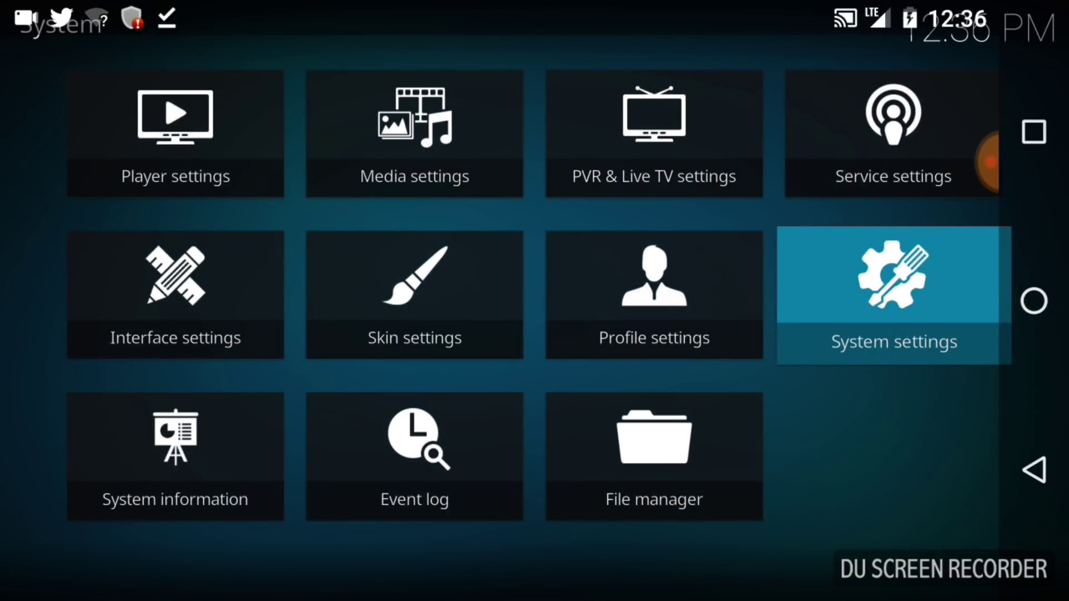
{"action": "left_click", "coordinate": [654, 456]}
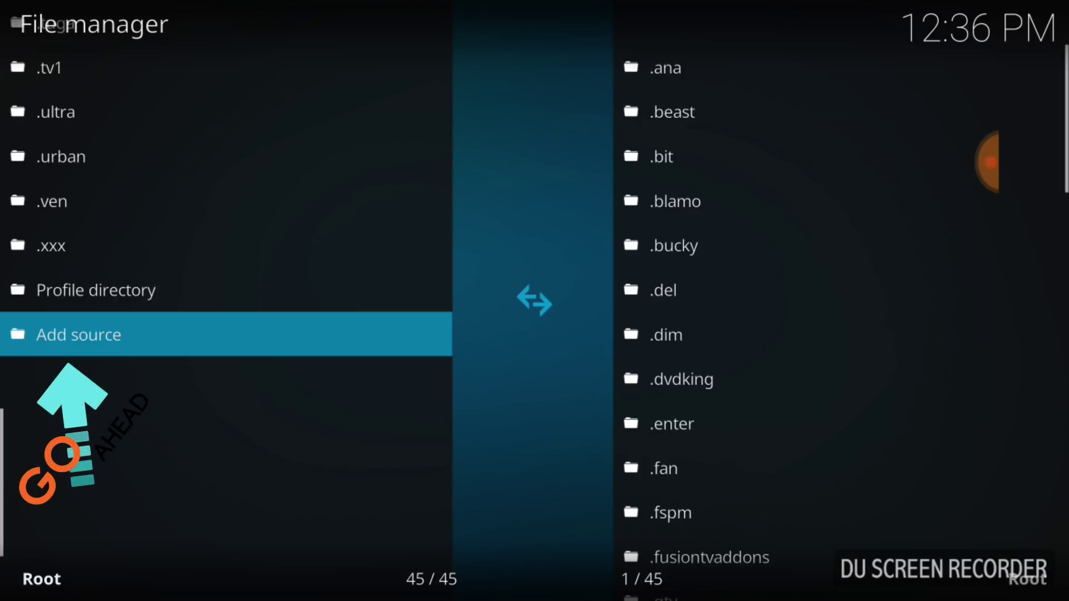
{"action": "left_click", "coordinate": [79, 334]}
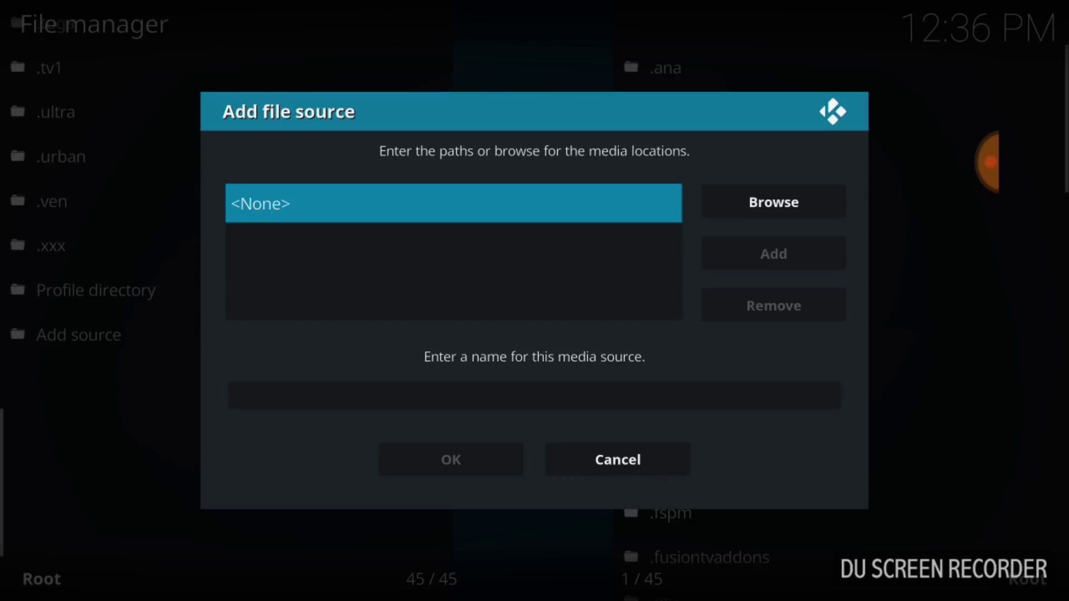
{"action": "left_click", "coordinate": [453, 203]}
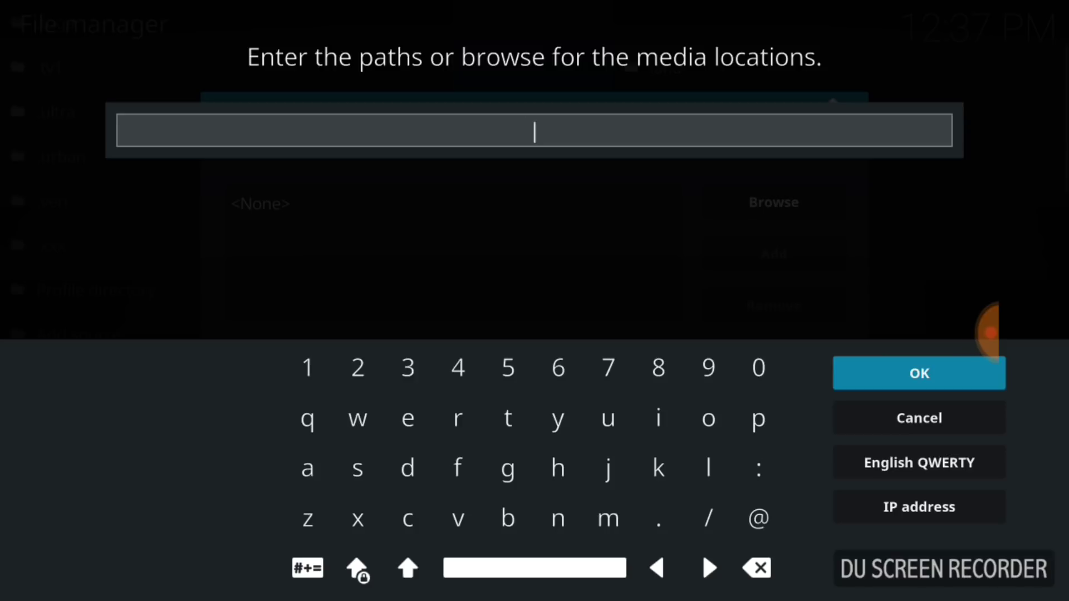
{"action": "left_click", "coordinate": [559, 469]}
{"action": "left_click", "coordinate": [507, 418]}
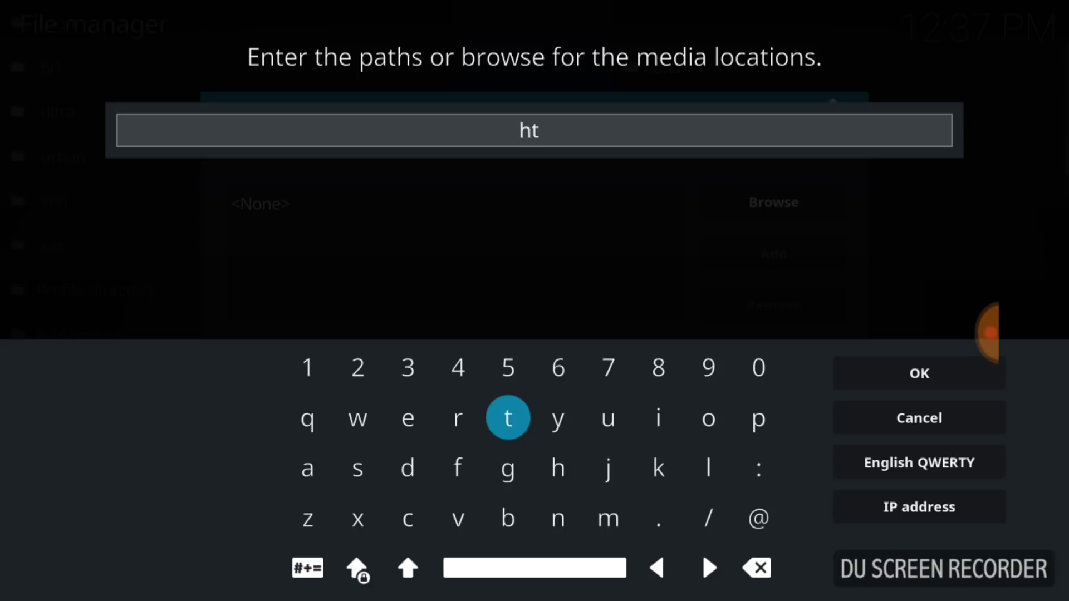
{"action": "left_click", "coordinate": [759, 418]}
{"action": "left_click", "coordinate": [759, 469]}
{"action": "left_click", "coordinate": [708, 519]}
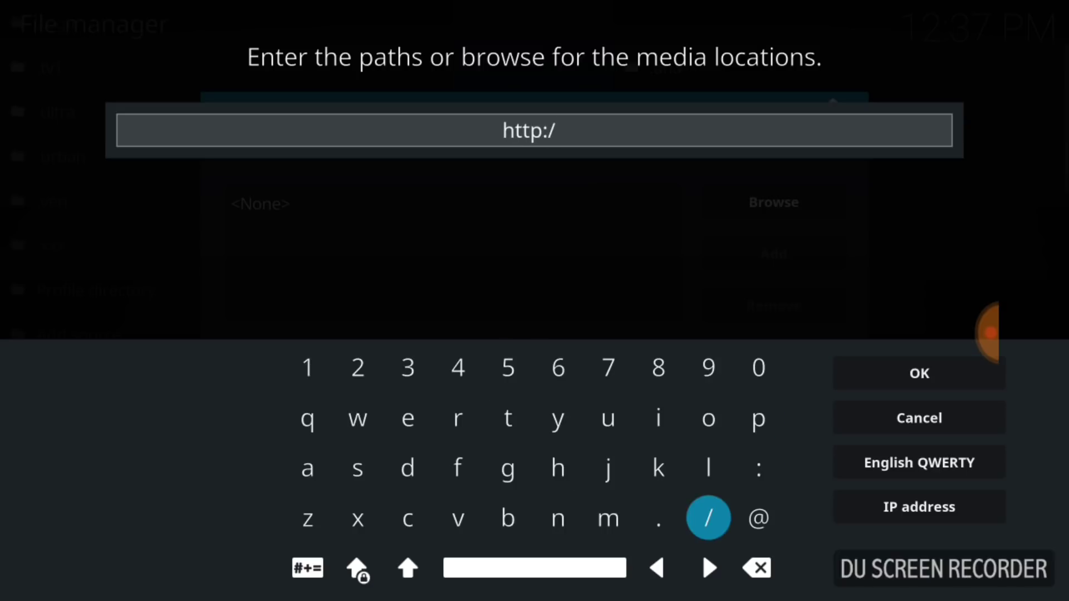
{"action": "left_click", "coordinate": [508, 518]}
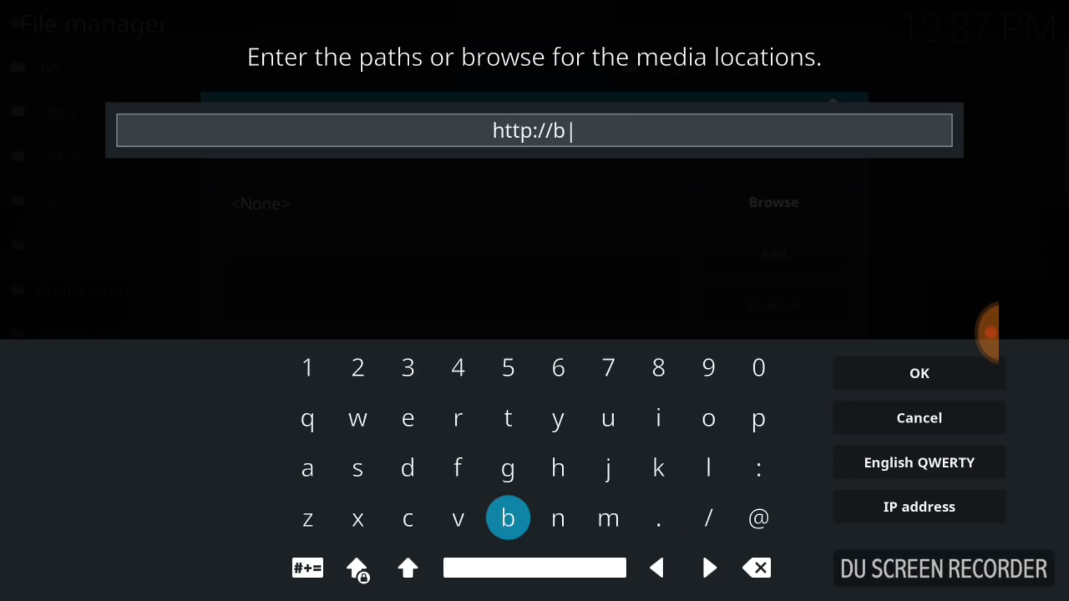
{"action": "left_click", "coordinate": [709, 469]}
{"action": "left_click", "coordinate": [658, 418]}
{"action": "left_click", "coordinate": [357, 469]}
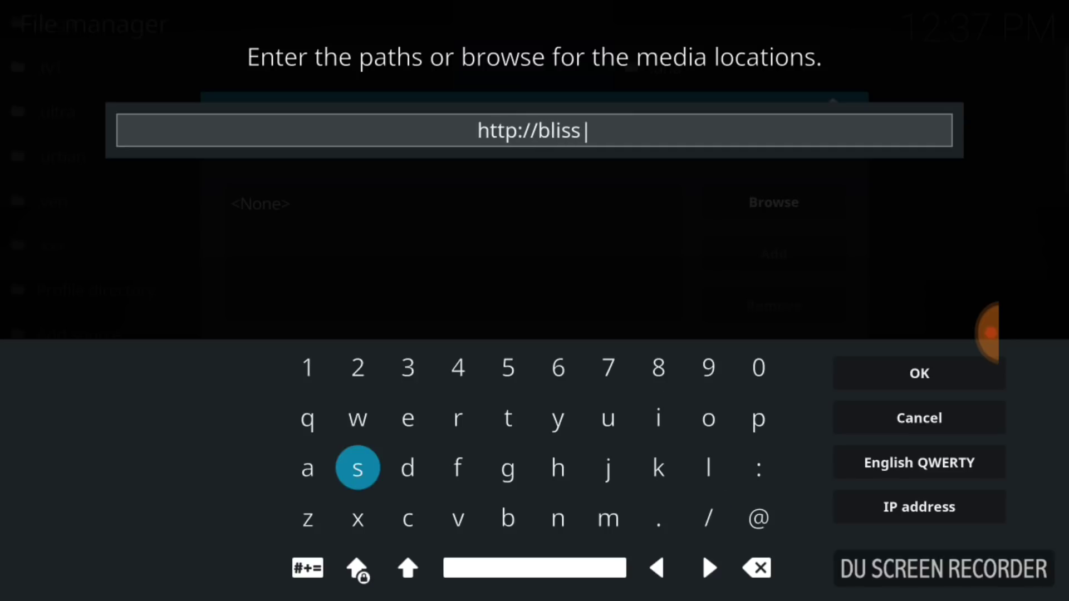
{"action": "left_click", "coordinate": [508, 419]}
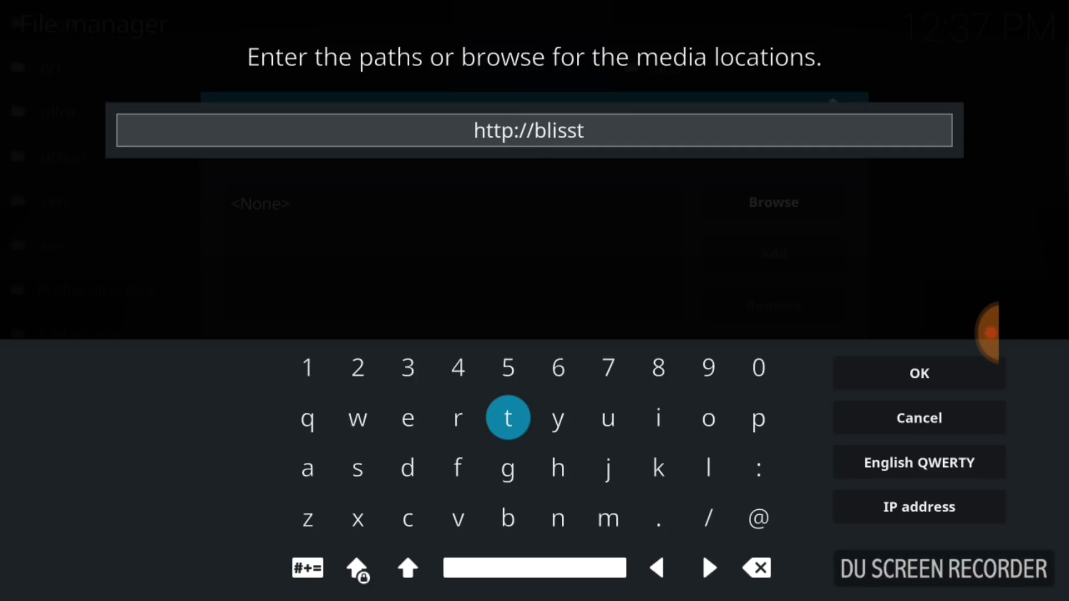
{"action": "left_click", "coordinate": [758, 568]}
{"action": "left_click", "coordinate": [308, 568]}
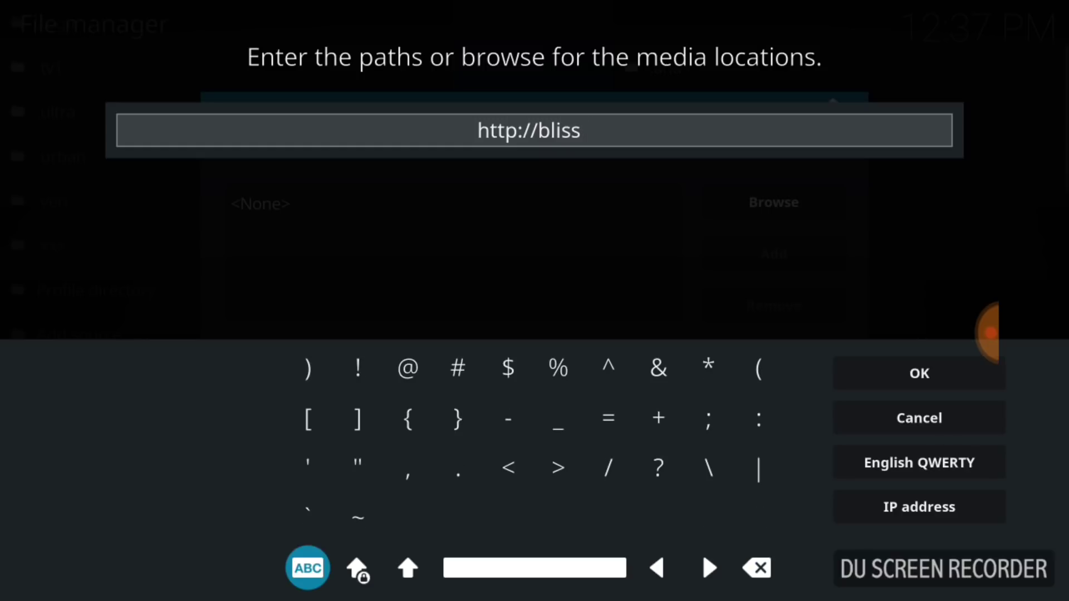
{"action": "left_click", "coordinate": [507, 419]}
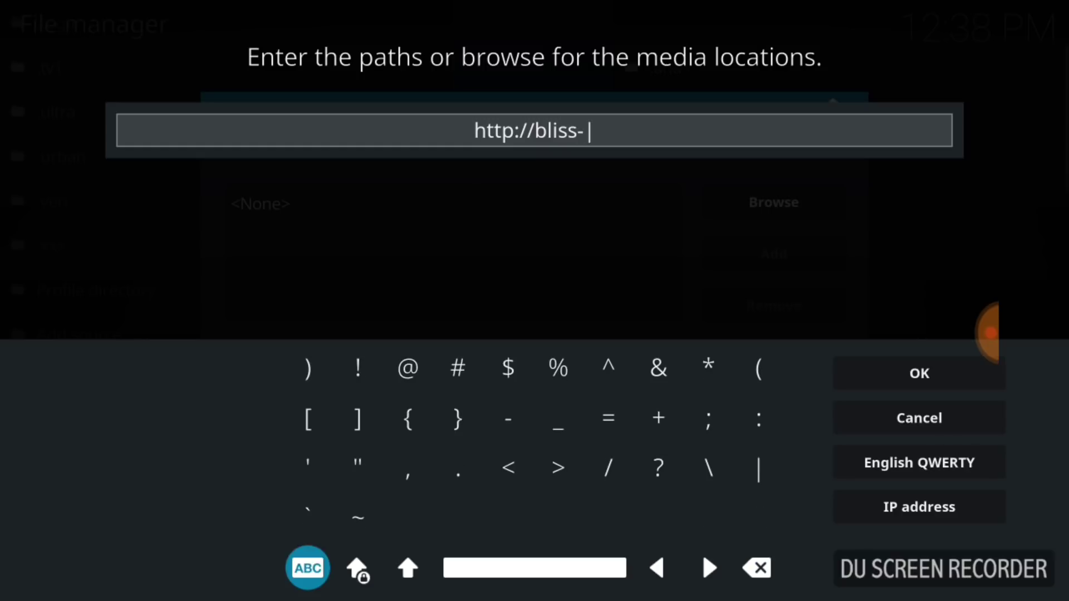
{"action": "left_click", "coordinate": [307, 568]}
{"action": "left_click", "coordinate": [508, 418]}
{"action": "left_click", "coordinate": [458, 519]}
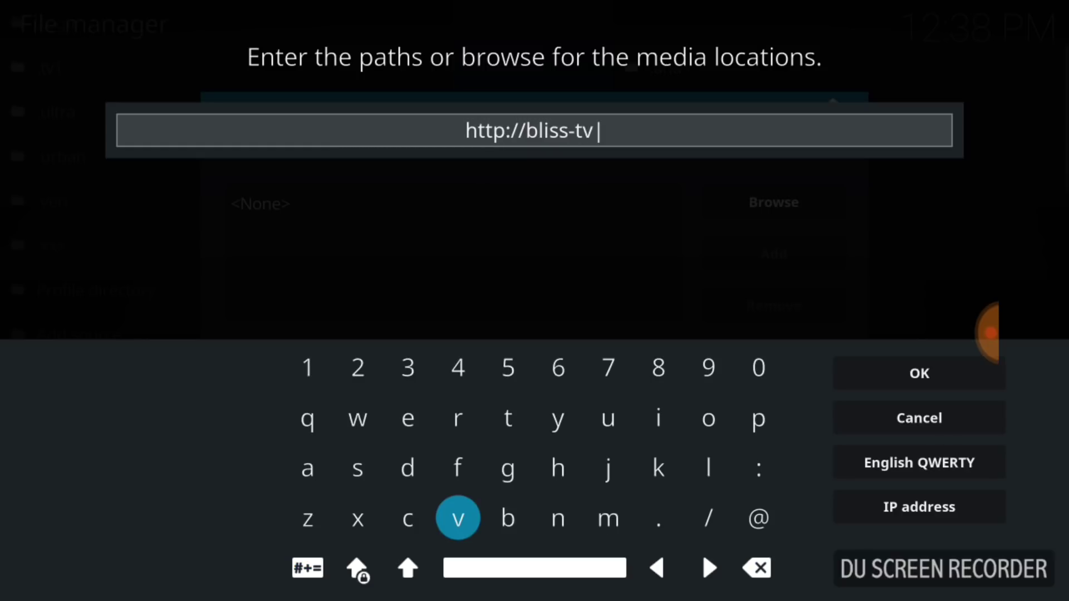
{"action": "left_click", "coordinate": [658, 519]}
{"action": "left_click", "coordinate": [407, 518]}
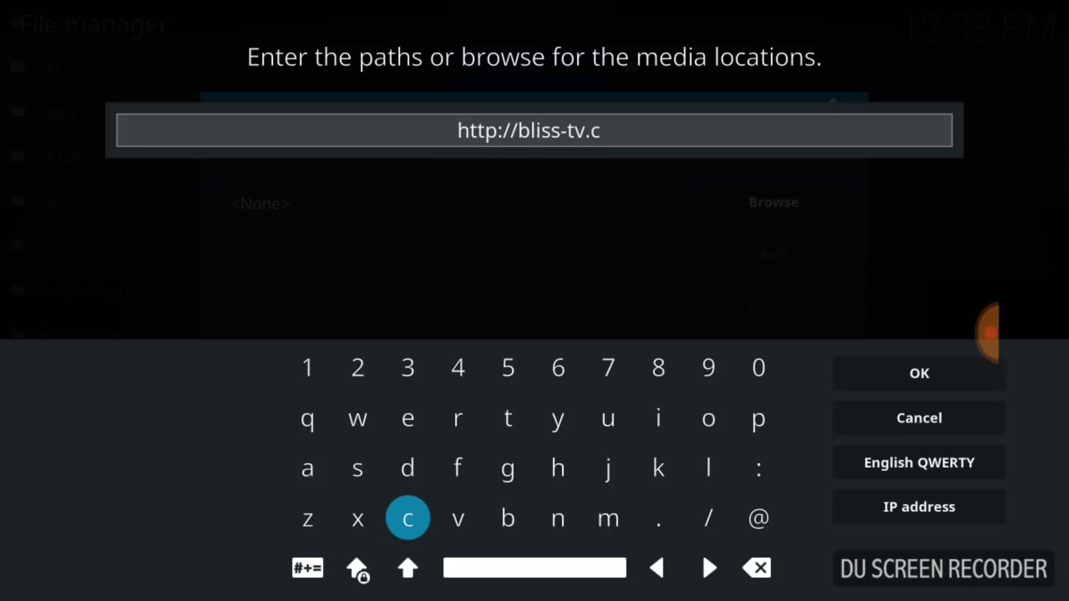
{"action": "left_click", "coordinate": [709, 419]}
{"action": "left_click", "coordinate": [608, 518]}
{"action": "left_click", "coordinate": [709, 519]}
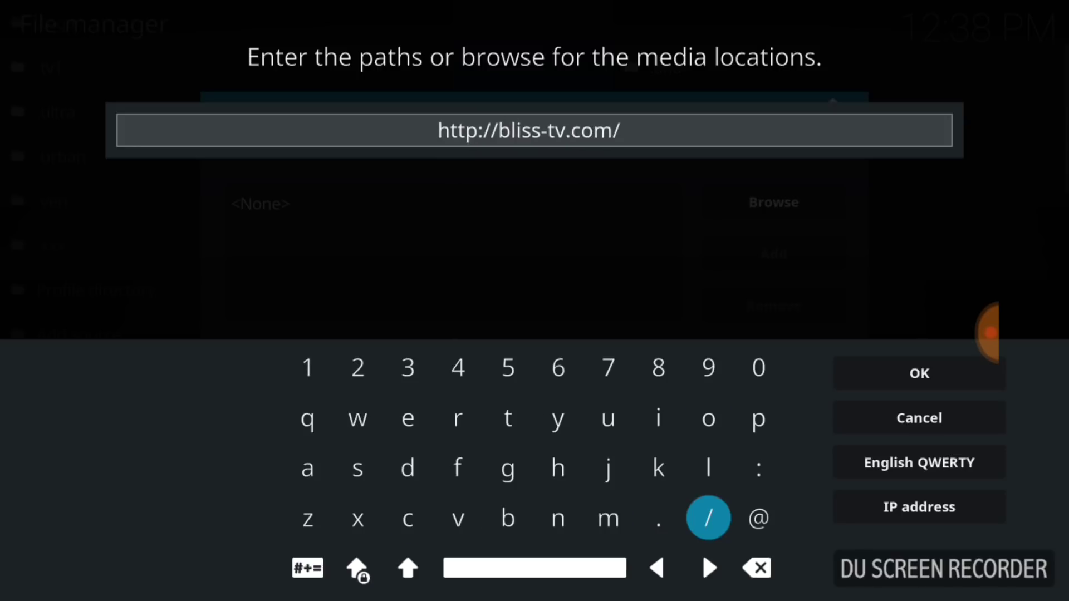
{"action": "left_click", "coordinate": [708, 469]}
{"action": "left_click", "coordinate": [658, 418]}
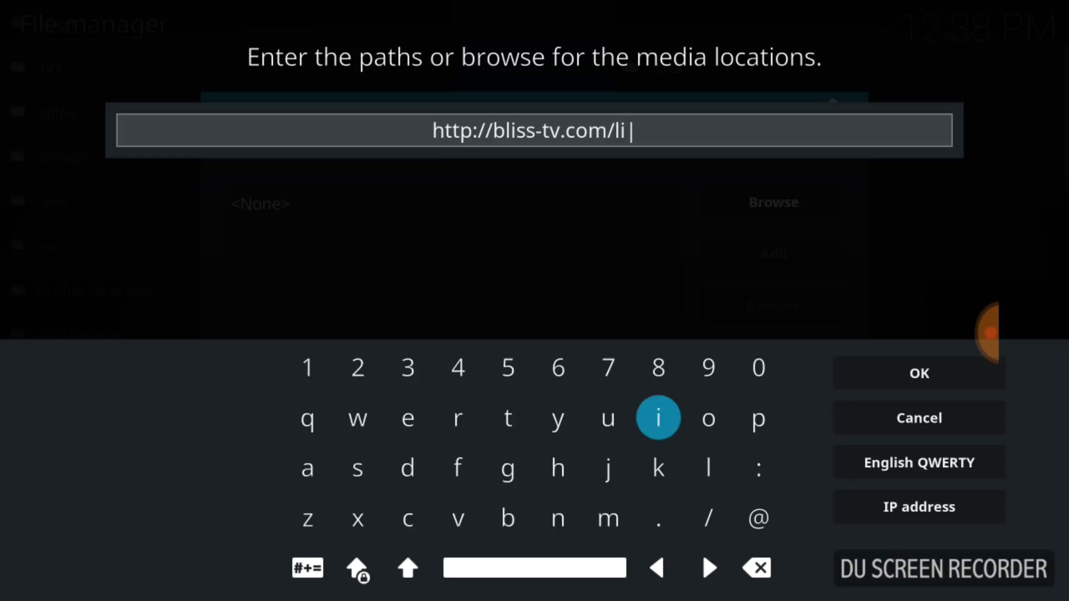
{"action": "left_click", "coordinate": [458, 519]}
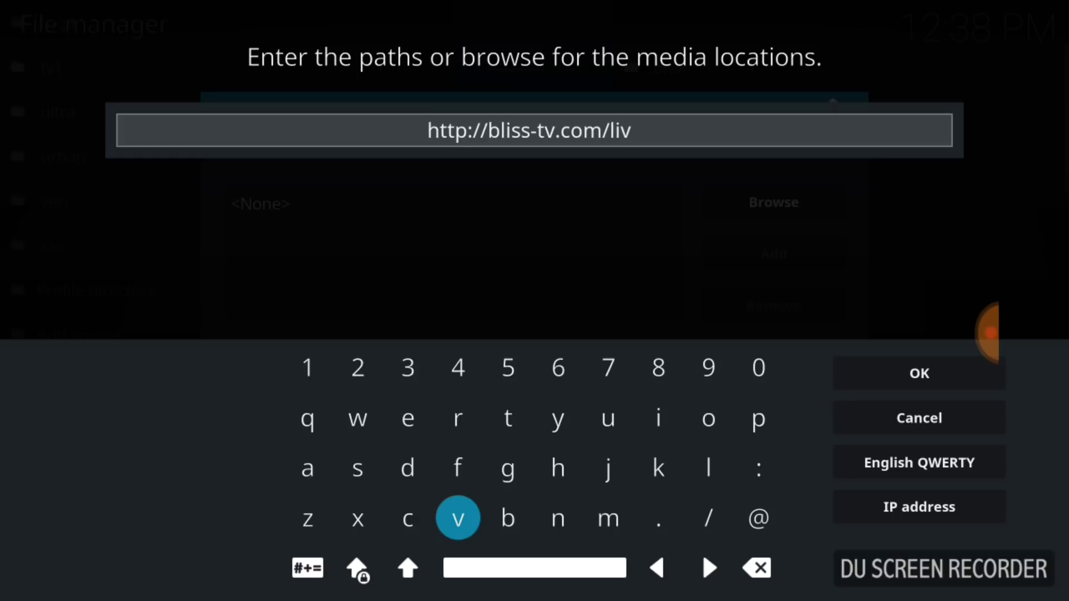
{"action": "left_click", "coordinate": [408, 418]}
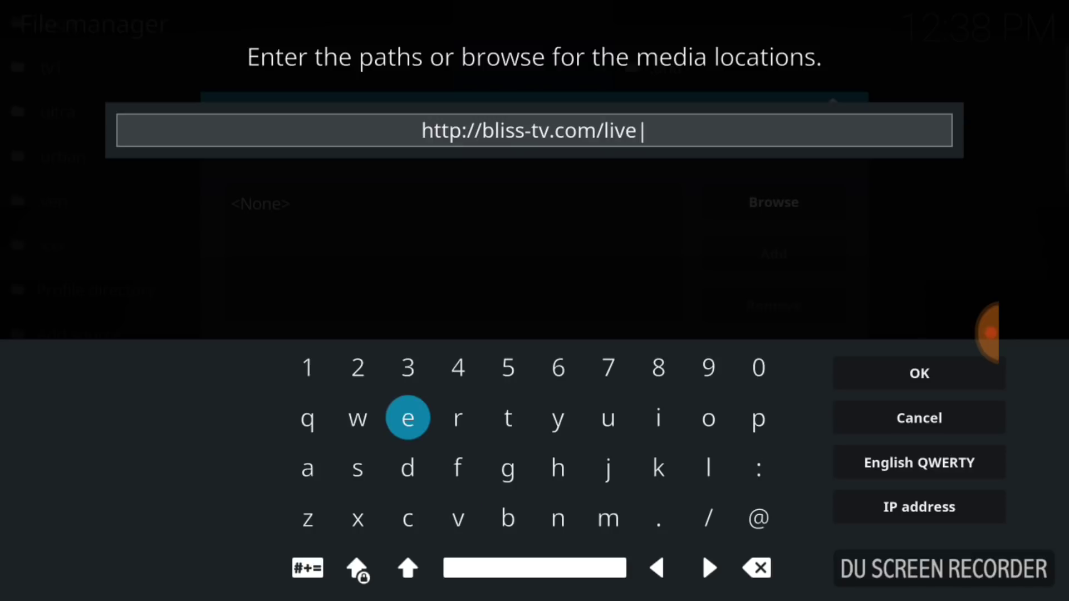
{"action": "left_click", "coordinate": [458, 468]}
{"action": "left_click", "coordinate": [457, 368]}
{"action": "left_click", "coordinate": [608, 518]}
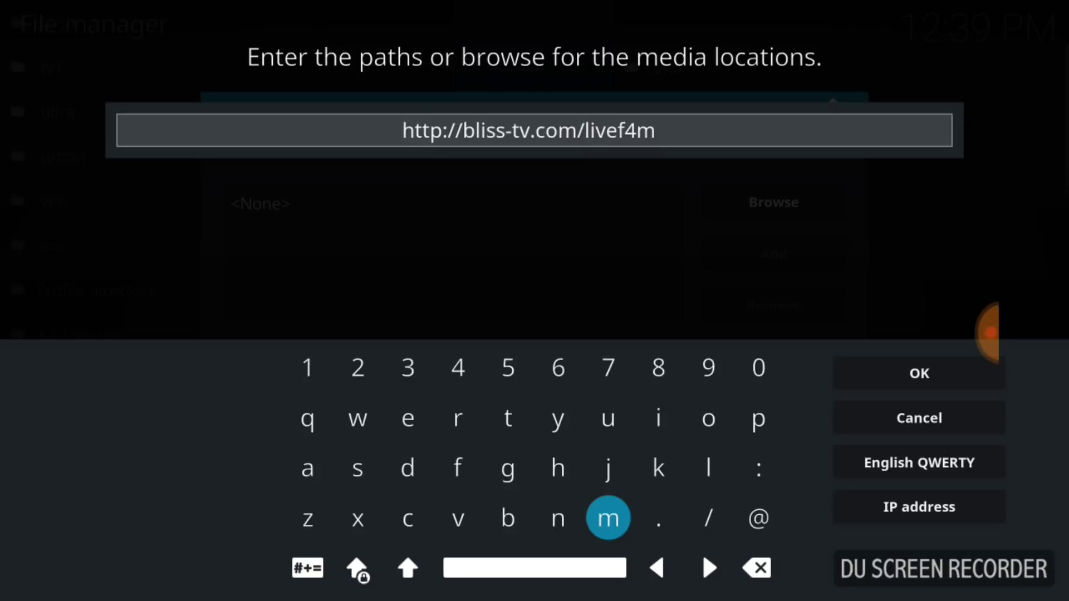
{"action": "left_click", "coordinate": [918, 373]}
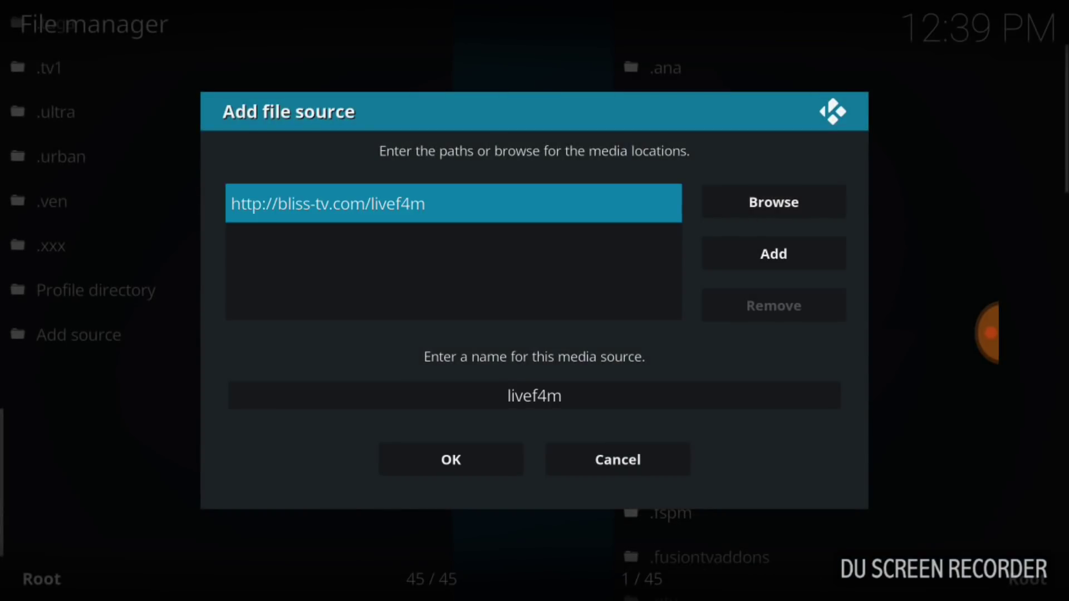
Replace the default source name livef4m with .bliss.
{"action": "left_click", "coordinate": [535, 396]}
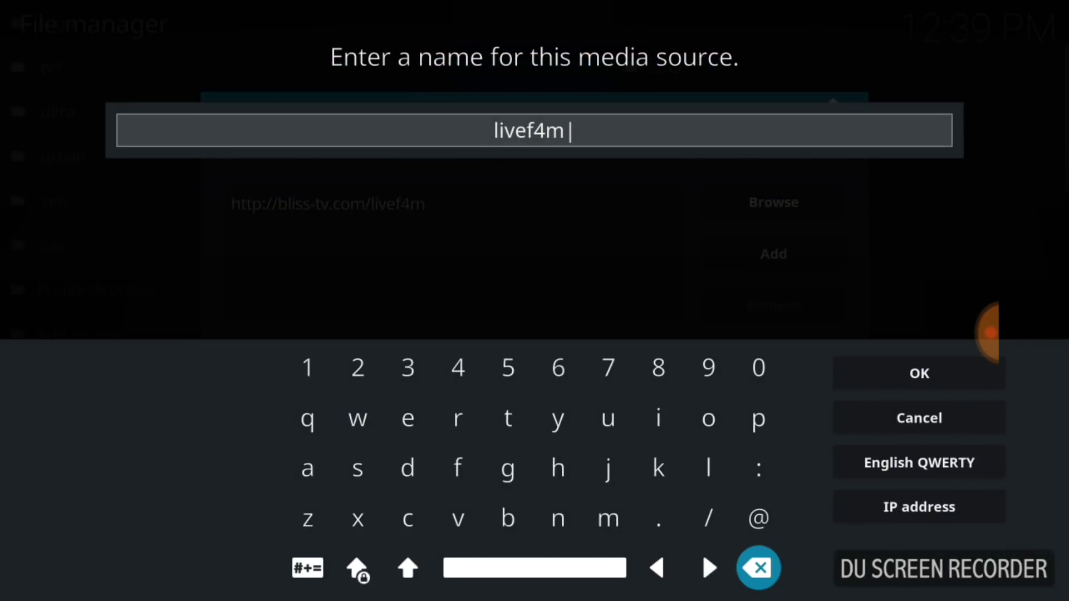
{"action": "left_click", "coordinate": [759, 568]}
{"action": "left_click", "coordinate": [758, 568]}
{"action": "key", "text": "BackSpace"}
{"action": "key", "text": "BackSpace"}
{"action": "key", "text": "BackSpace"}
{"action": "left_click", "coordinate": [658, 518]}
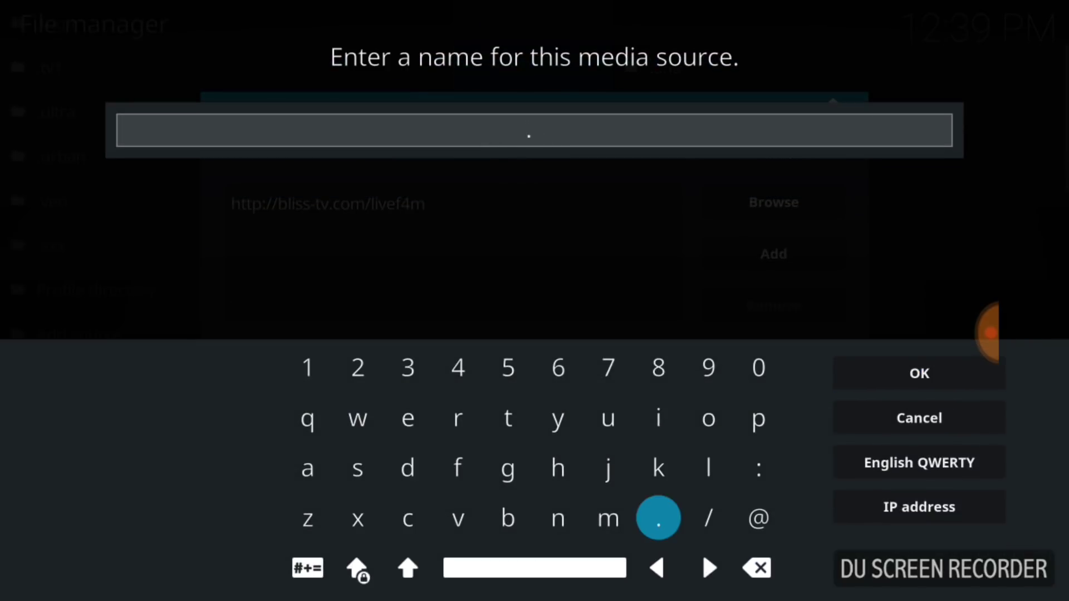
{"action": "left_click", "coordinate": [508, 519]}
{"action": "left_click", "coordinate": [708, 468]}
{"action": "left_click", "coordinate": [658, 419]}
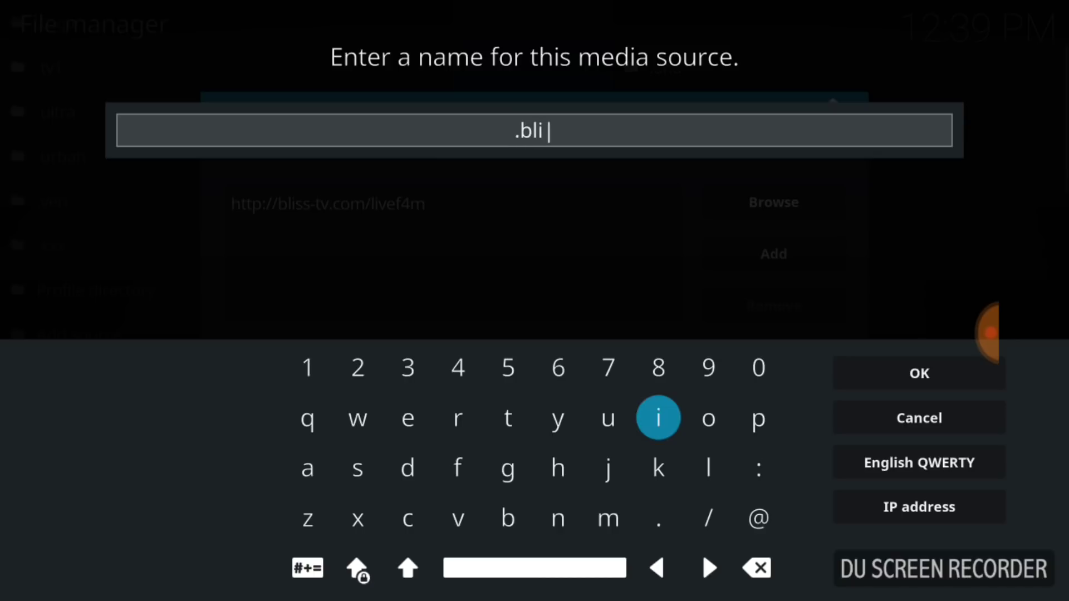
{"action": "left_click", "coordinate": [357, 468]}
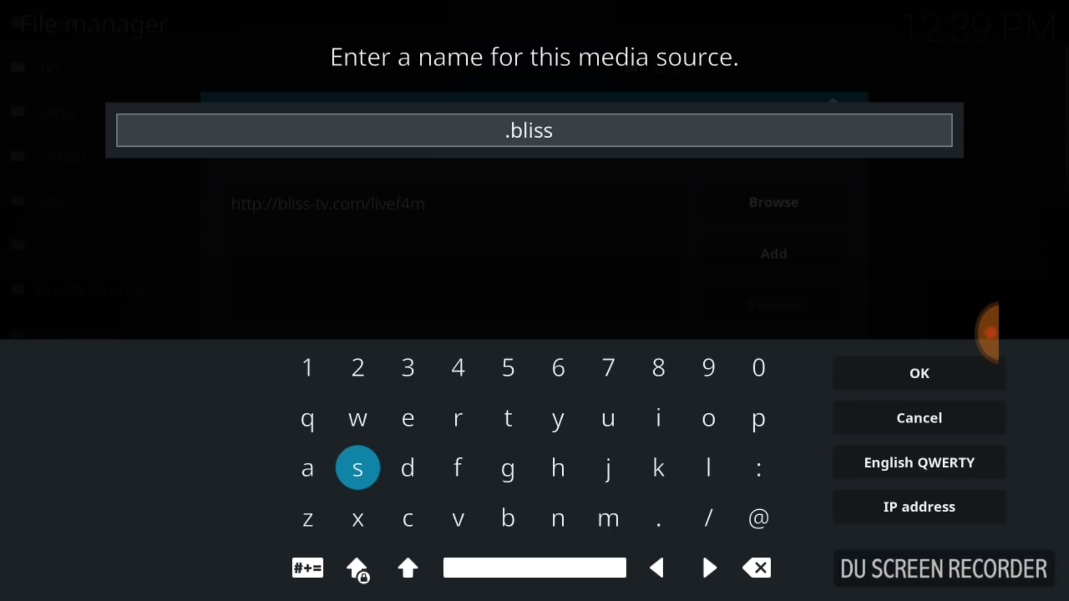
{"action": "left_click", "coordinate": [918, 373]}
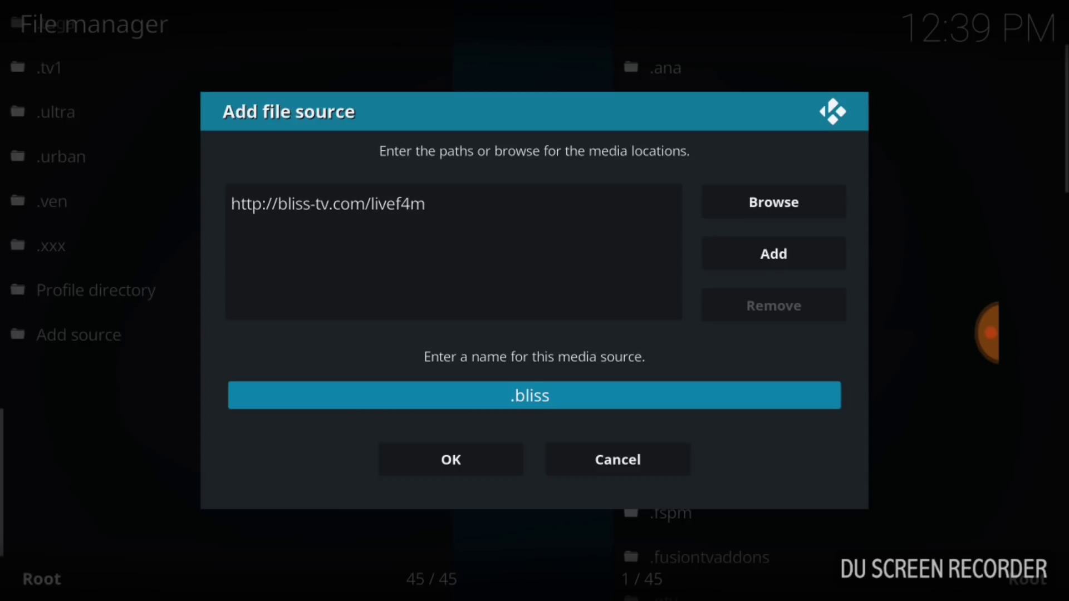
Save the new .bliss source to the file manager's source list.
{"action": "key", "text": "Down"}
{"action": "key", "text": "Return"}
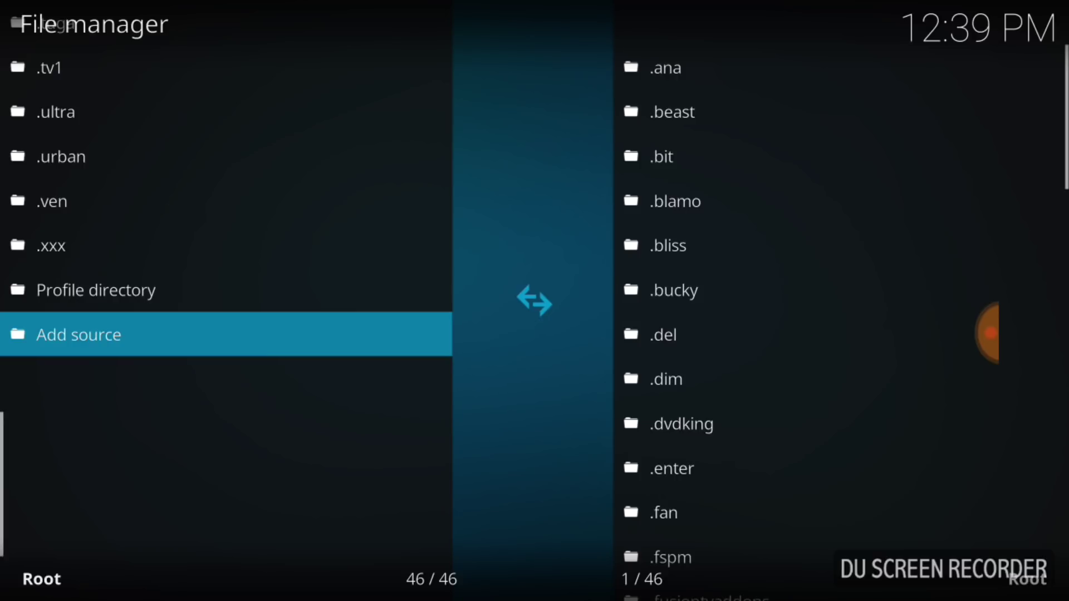
Return to the home screen and go to the Add-ons section.
{"action": "key", "text": "Escape"}
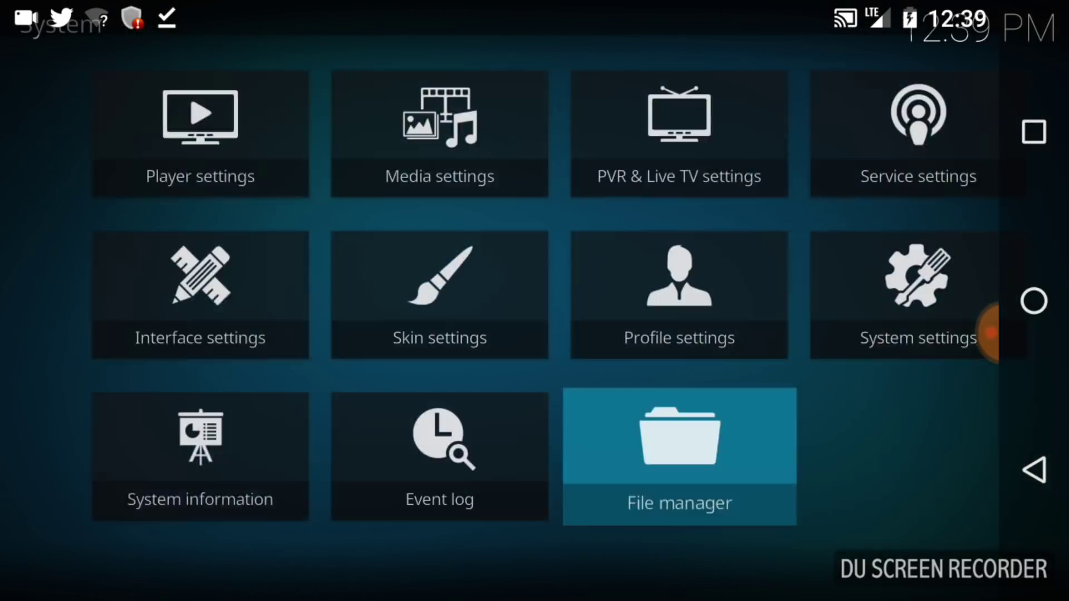
{"action": "key", "text": "Escape"}
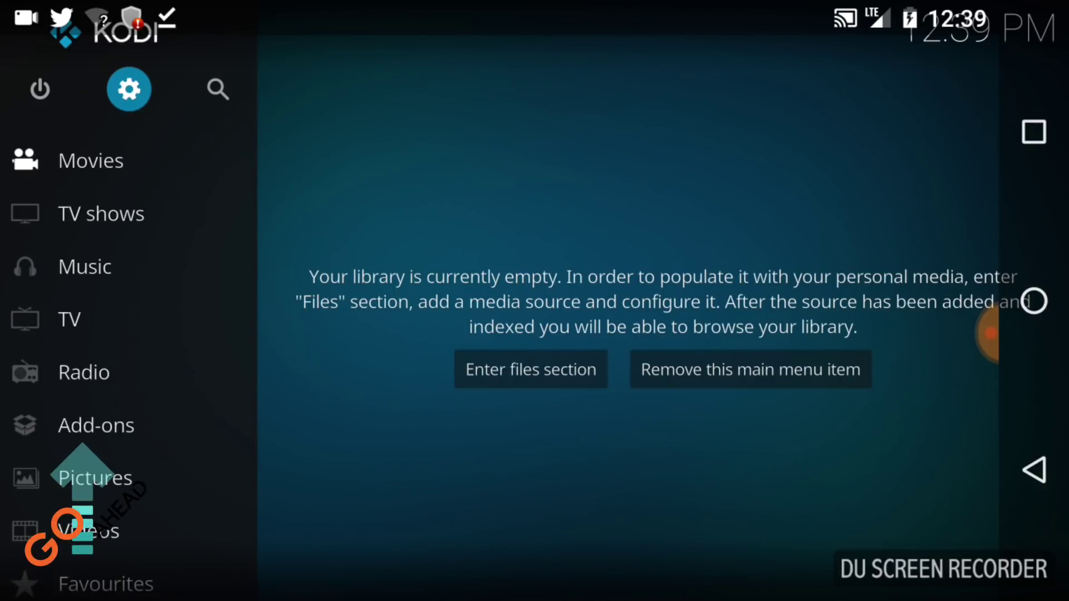
{"action": "left_click", "coordinate": [96, 425]}
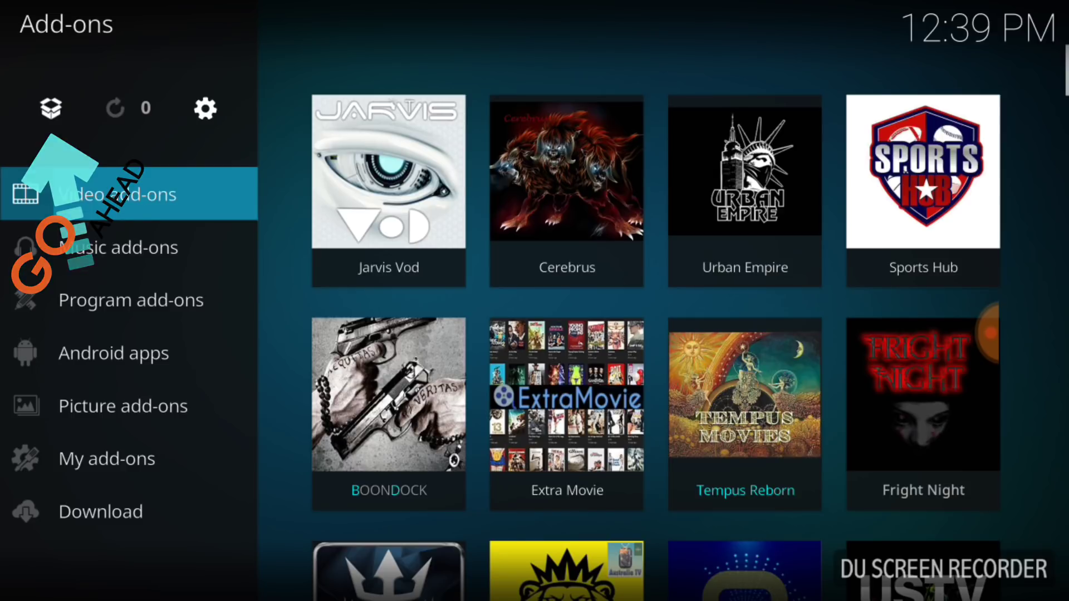
Install repository.Radix-1.2.zip from the .bliss source via Install from zip file.
{"action": "key", "text": "Up"}
{"action": "key", "text": "Return"}
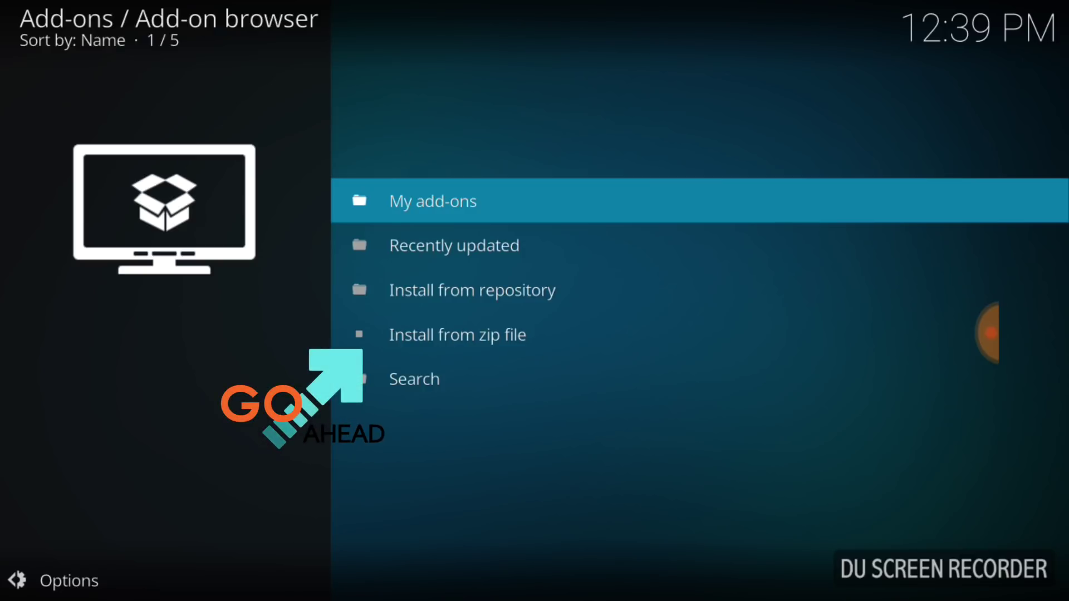
{"action": "key", "text": "Down"}
{"action": "key", "text": "Down"}
{"action": "key", "text": "Down"}
{"action": "key", "text": "Return"}
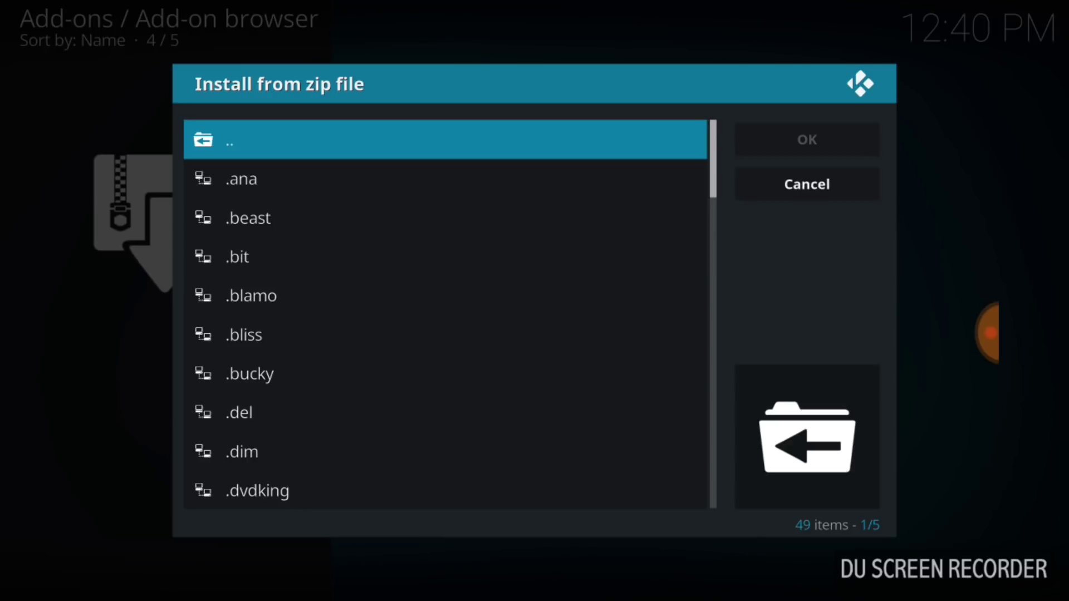
{"action": "key", "text": "Down"}
{"action": "key", "text": "Down"}
{"action": "key", "text": "Down"}
{"action": "key", "text": "Return"}
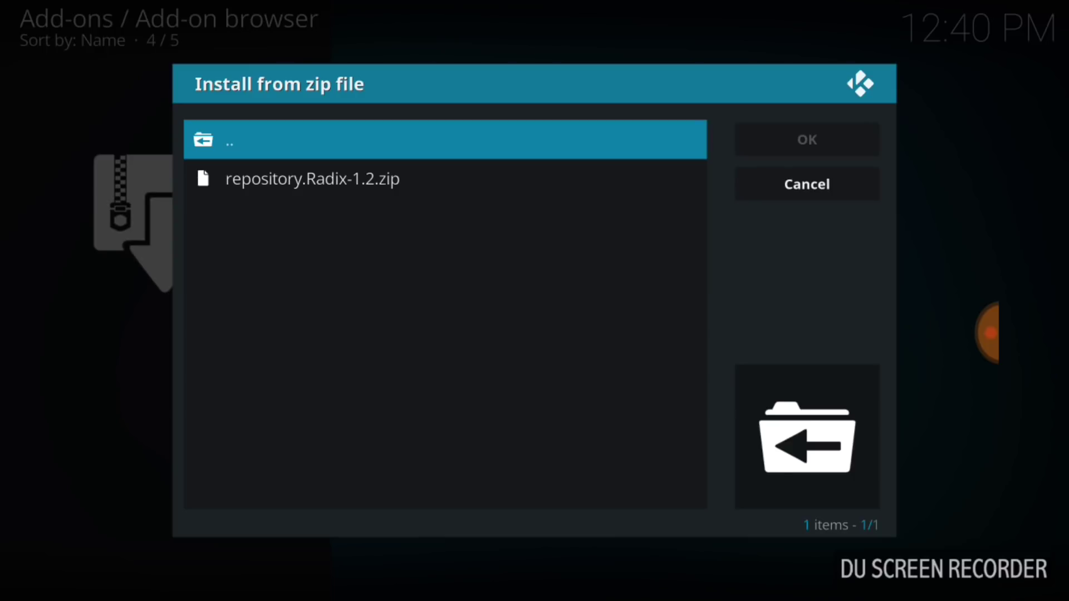
{"action": "key", "text": "Down"}
{"action": "key", "text": "Return"}
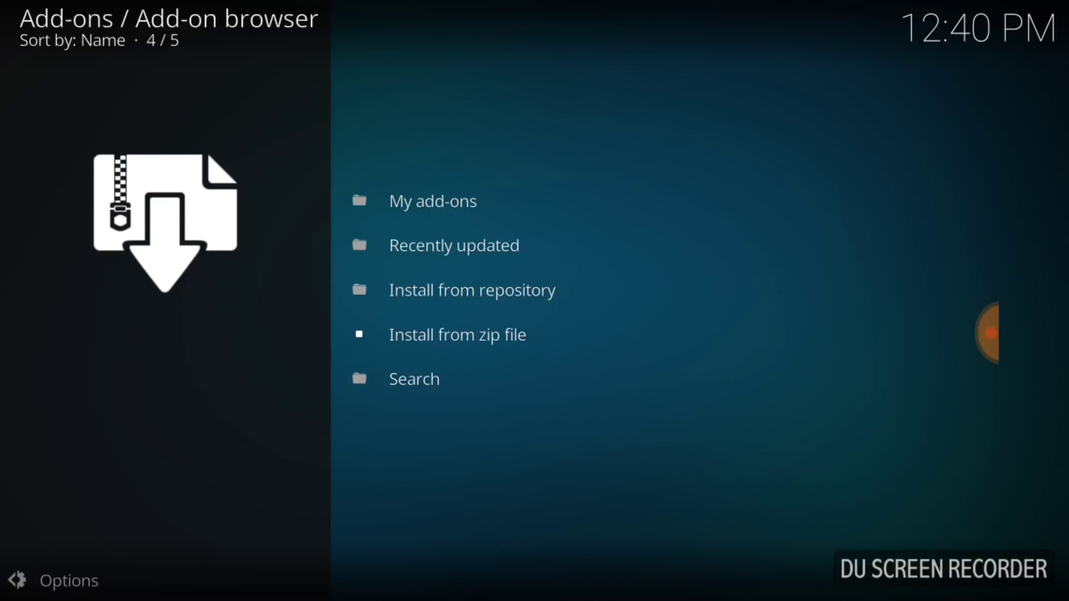
{"action": "left_click", "coordinate": [988, 333]}
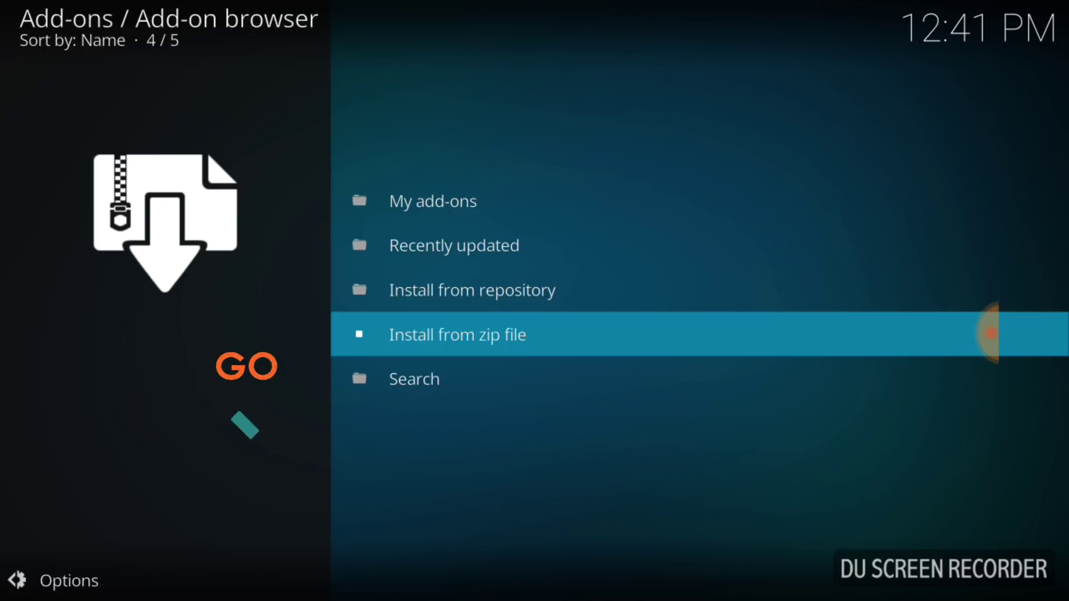
Go to Install from repository and enter the •RADIX• Repo.
{"action": "key", "text": "Up"}
{"action": "key", "text": "Return"}
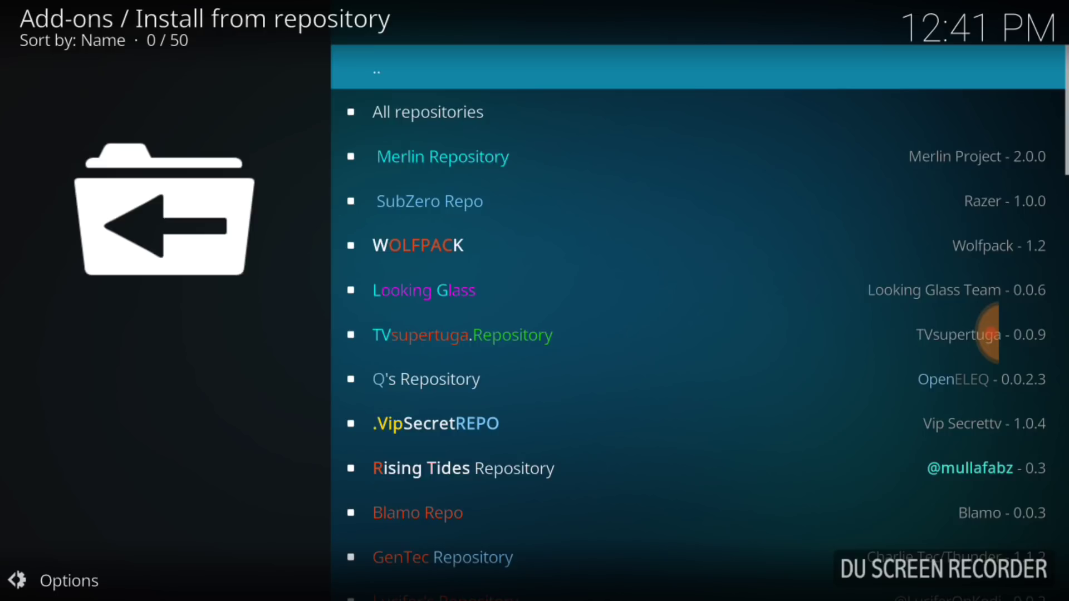
{"action": "key", "text": "Down"}
{"action": "key", "text": "Down"}
{"action": "key", "text": "Down"}
{"action": "key", "text": "Down"}
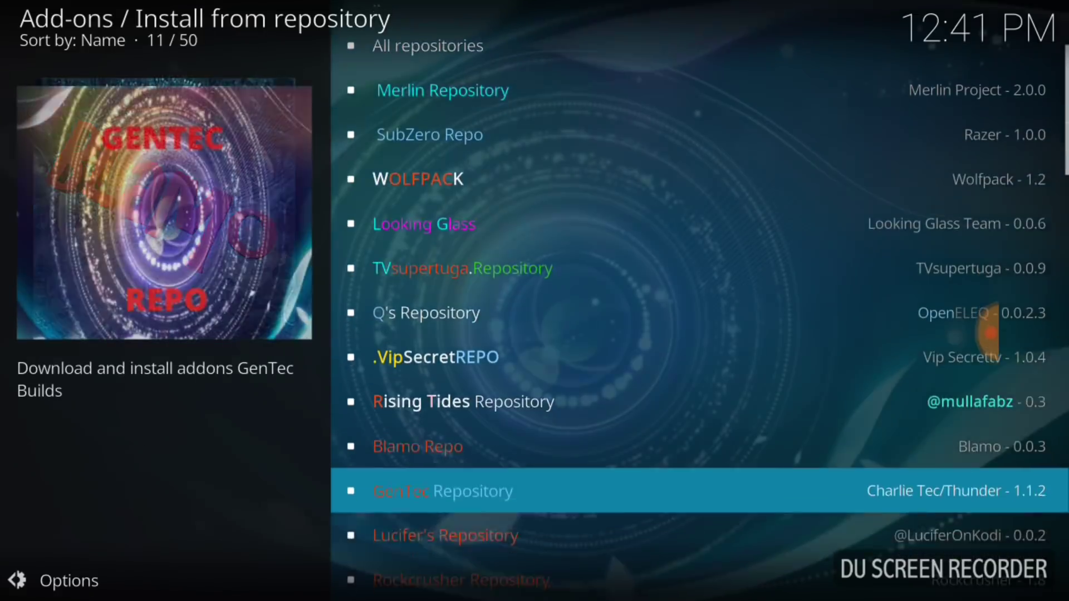
{"action": "key", "text": "Down"}
{"action": "key", "text": "Down"}
{"action": "key", "text": "Down"}
{"action": "key", "text": "Down"}
{"action": "key", "text": "Down"}
{"action": "key", "text": "Down"}
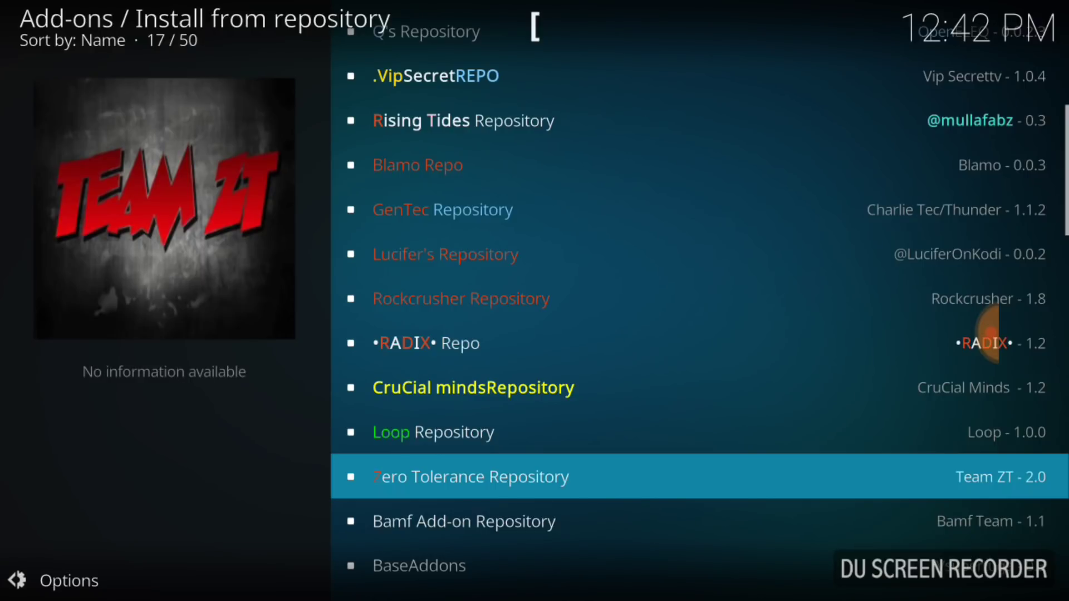
{"action": "key", "text": "Down"}
{"action": "key", "text": "Down"}
{"action": "key", "text": "Down"}
{"action": "key", "text": "Up"}
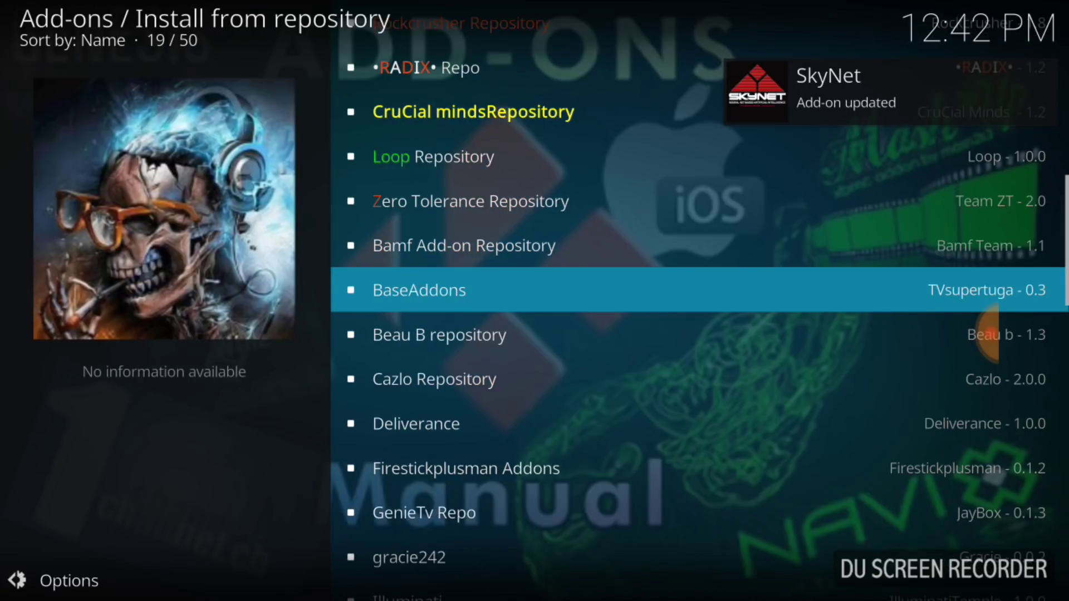
{"action": "key", "text": "Up"}
{"action": "key", "text": "Up"}
{"action": "key", "text": "Up"}
{"action": "key", "text": "Up"}
{"action": "key", "text": "Up"}
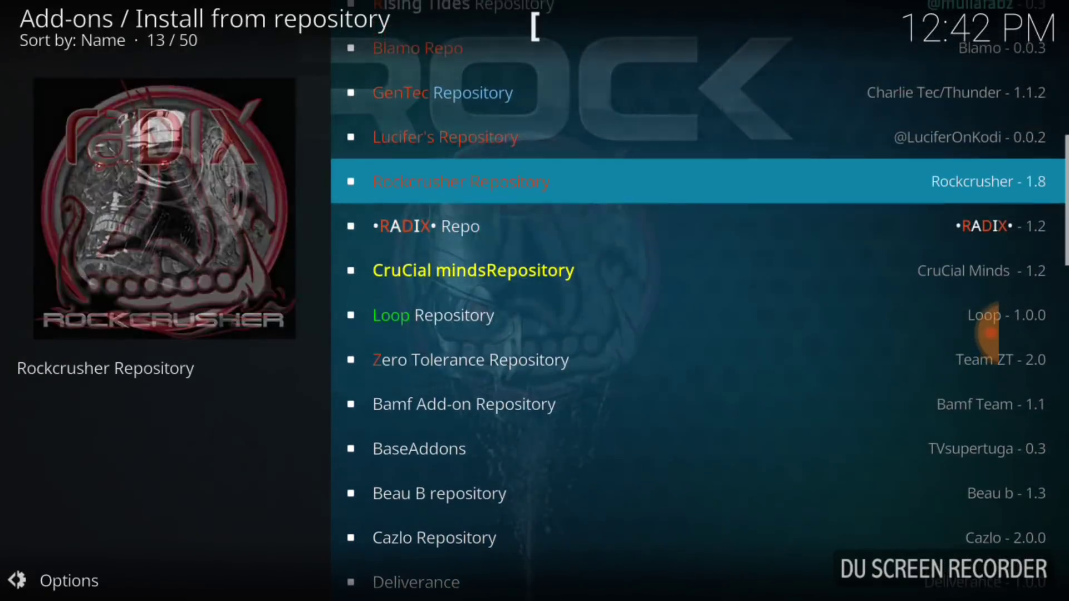
{"action": "key", "text": "Up"}
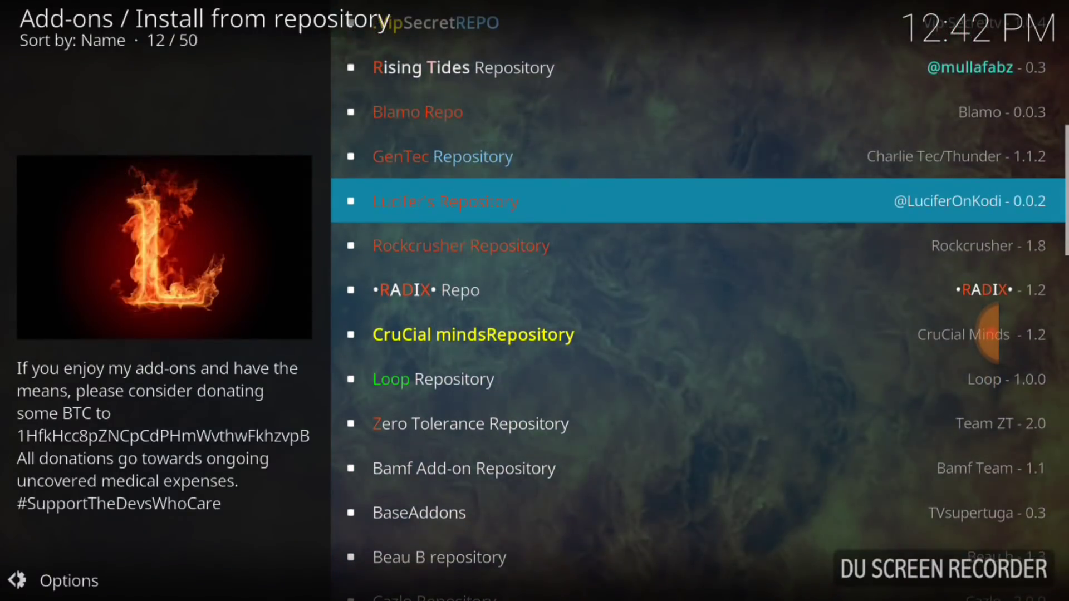
{"action": "key", "text": "Down"}
{"action": "key", "text": "Down"}
{"action": "key", "text": "Return"}
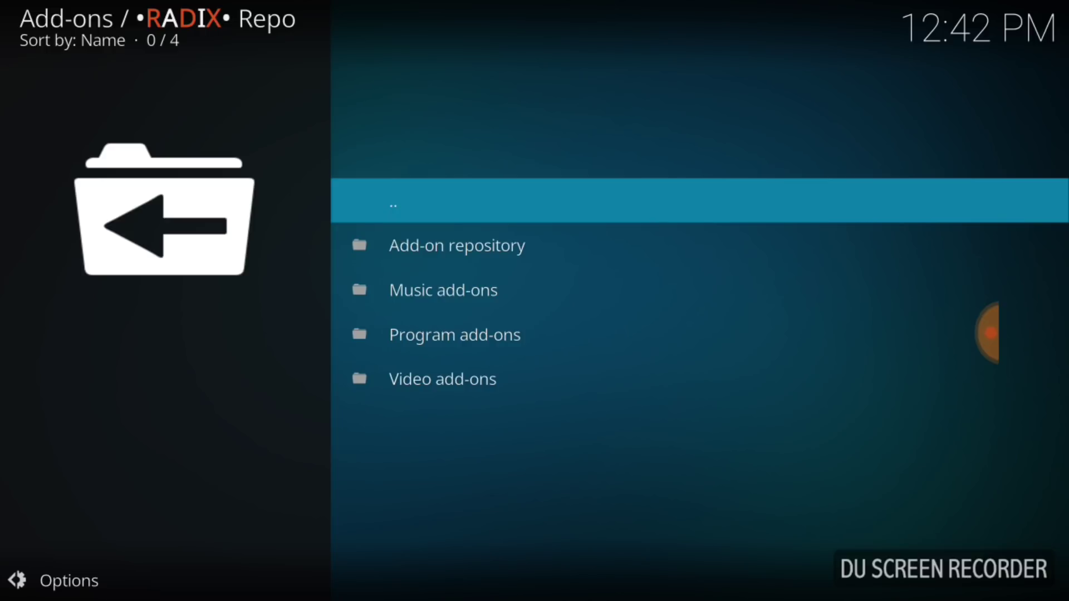
Within the repo's Video add-ons, bring up the •RADIX• add-on's details page.
{"action": "key", "text": "Up"}
{"action": "key", "text": "Return"}
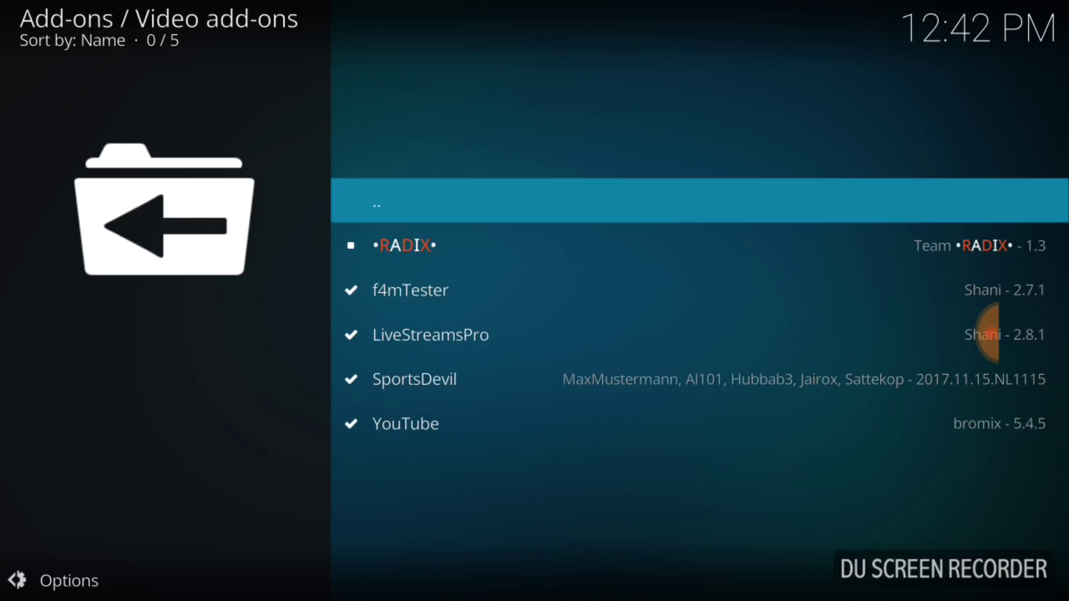
{"action": "key", "text": "Down"}
{"action": "key", "text": "Return"}
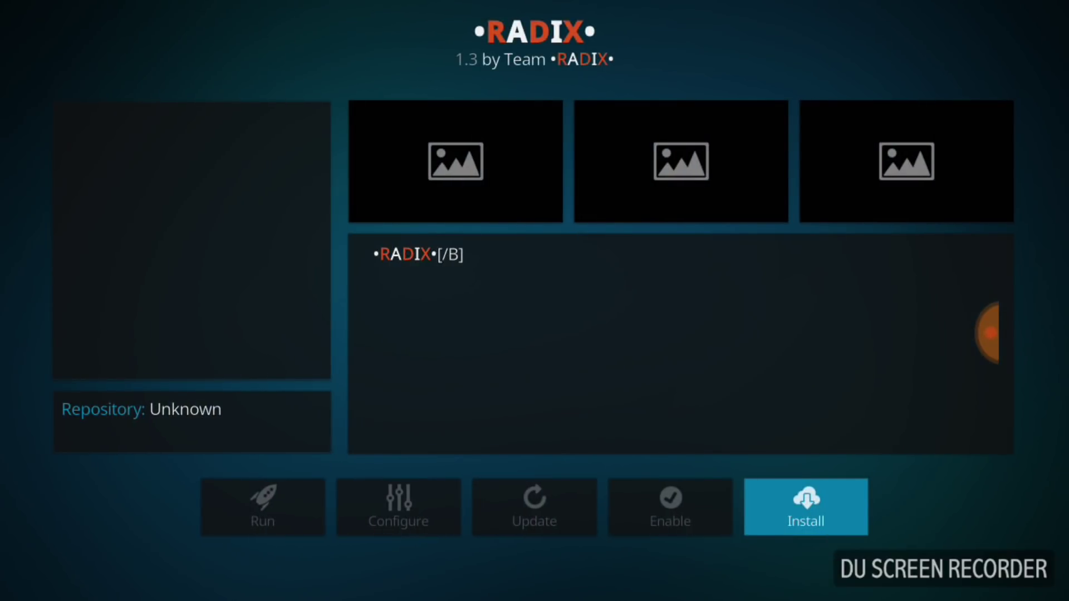
Install the RADIX video add-on and head back toward the repository list.
{"action": "key", "text": "Return"}
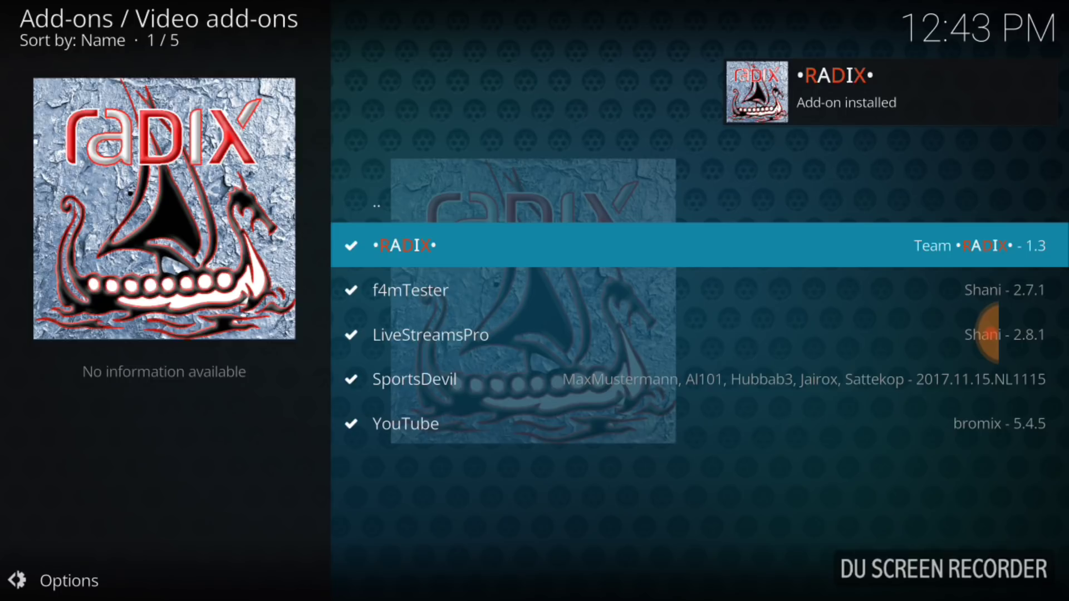
{"action": "left_click_drag", "start_coordinate": [1065, 301], "coordinate": [961, 300]}
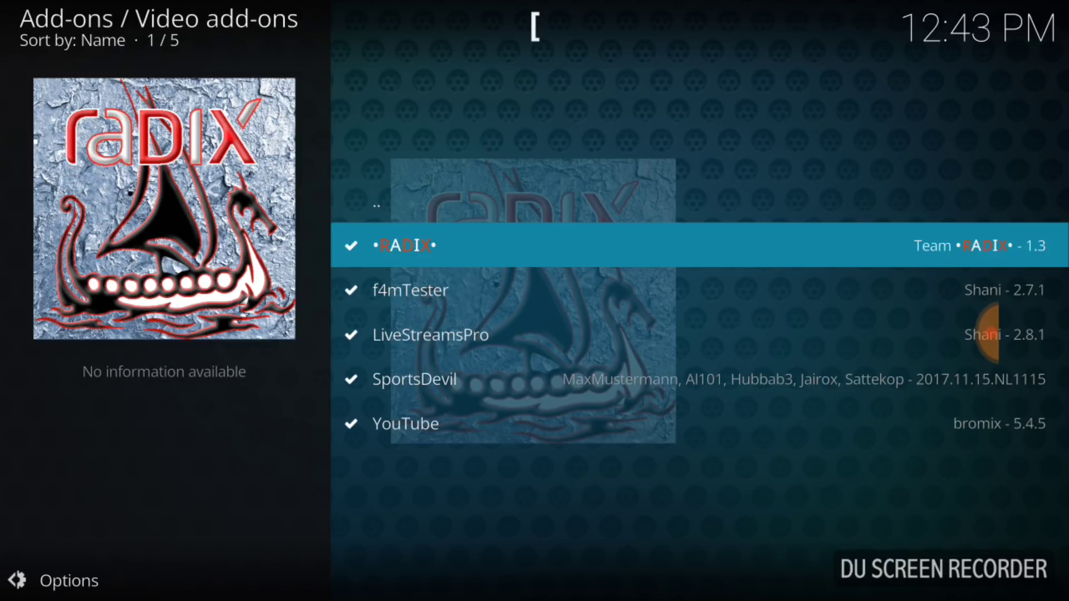
{"action": "key", "text": "Escape"}
Back out of the repository list toward the Add-ons screen to launch RADIX.
{"action": "key", "text": "Escape"}
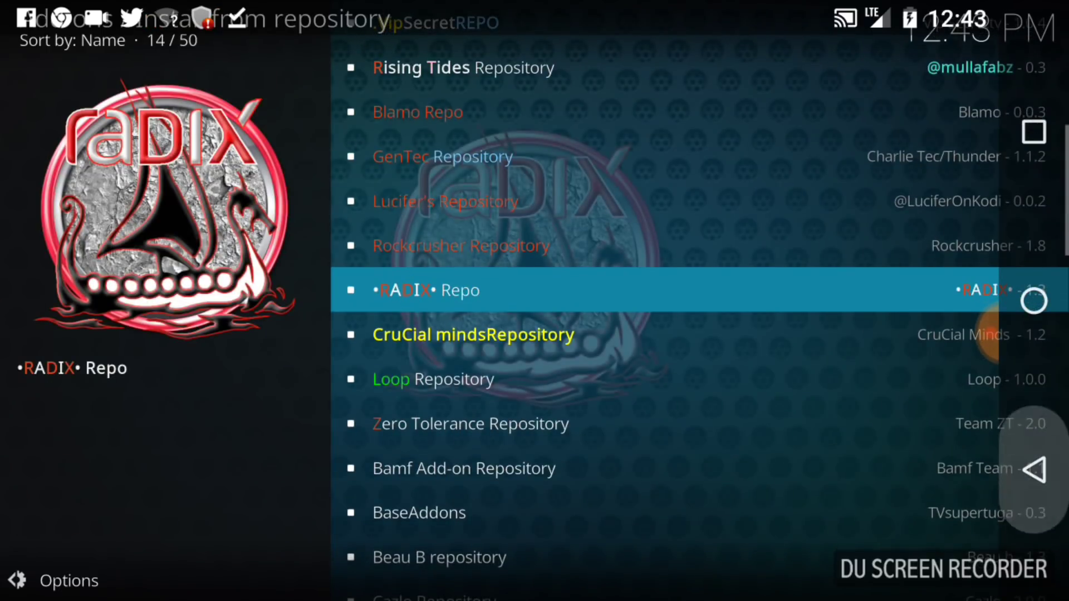
{"action": "key", "text": "Escape"}
{"action": "key", "text": "Escape"}
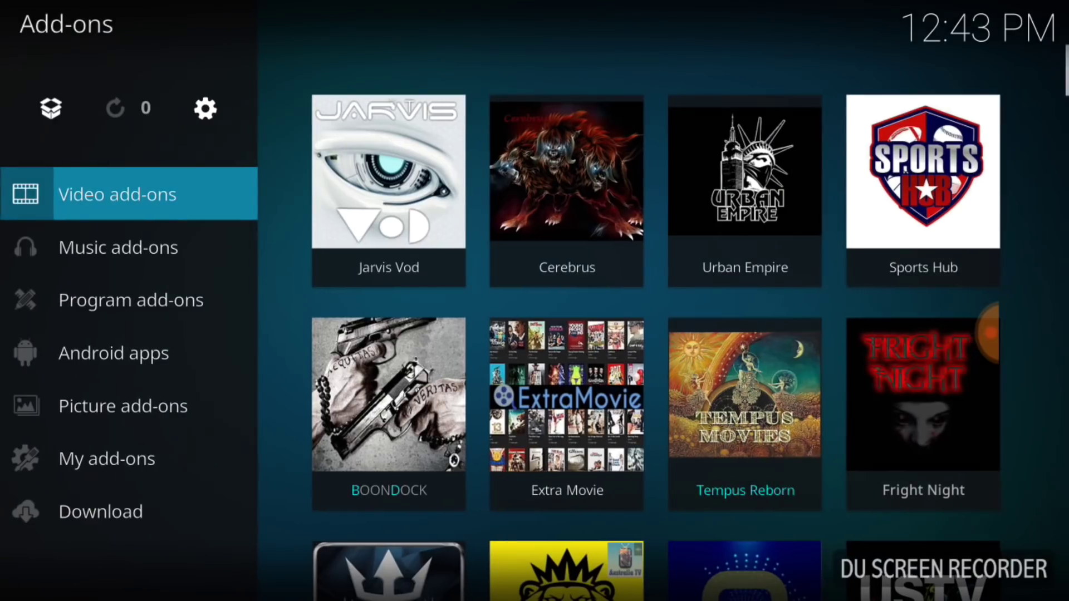
{"action": "scroll", "coordinate": [655, 301], "scroll_direction": "down", "scroll_amount": 2}
{"action": "scroll", "coordinate": [655, 301], "scroll_direction": "down", "scroll_amount": 5}
{"action": "scroll", "coordinate": [655, 301], "scroll_direction": "down", "scroll_amount": 2}
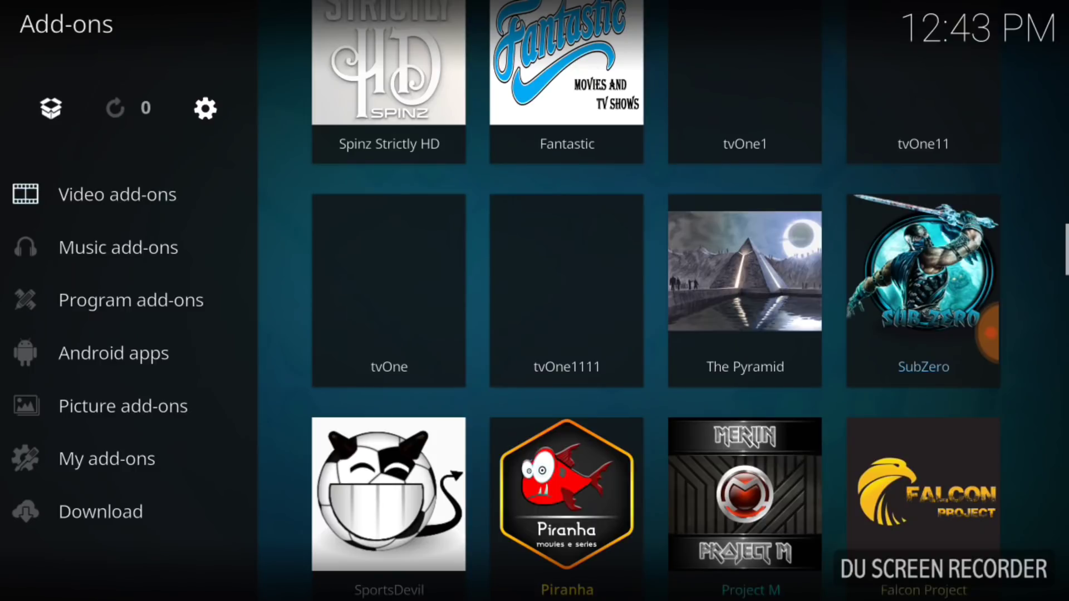
{"action": "scroll", "coordinate": [656, 301], "scroll_direction": "down", "scroll_amount": 5}
{"action": "scroll", "coordinate": [656, 300], "scroll_direction": "down", "scroll_amount": 2}
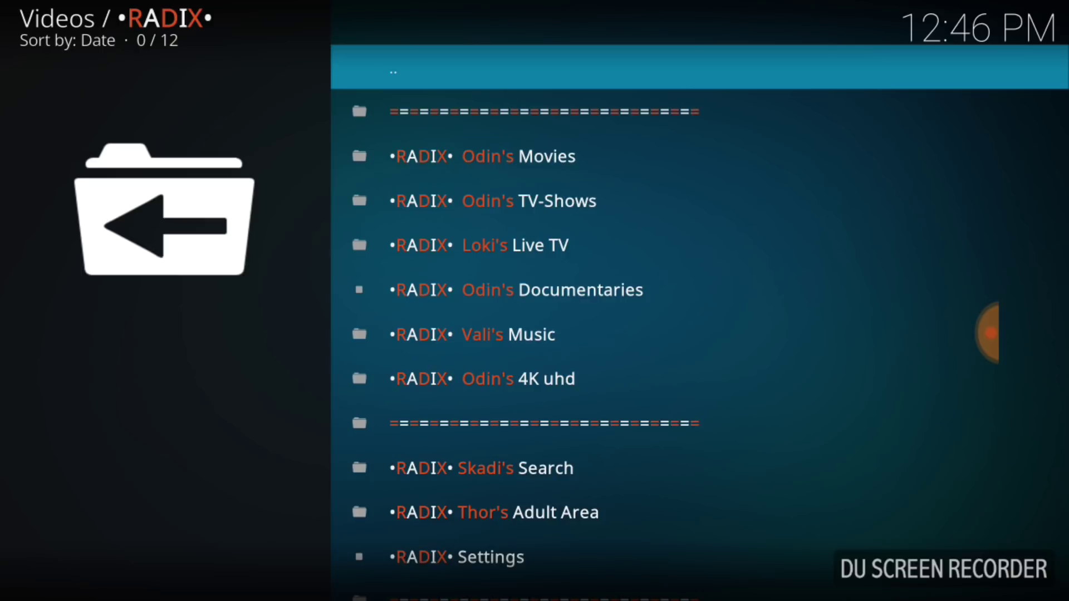
Enter •RADIX• Odin's Movies and a movies section listing titles like It and Coco.
{"action": "key", "text": "Down"}
{"action": "key", "text": "Down"}
{"action": "key", "text": "Return"}
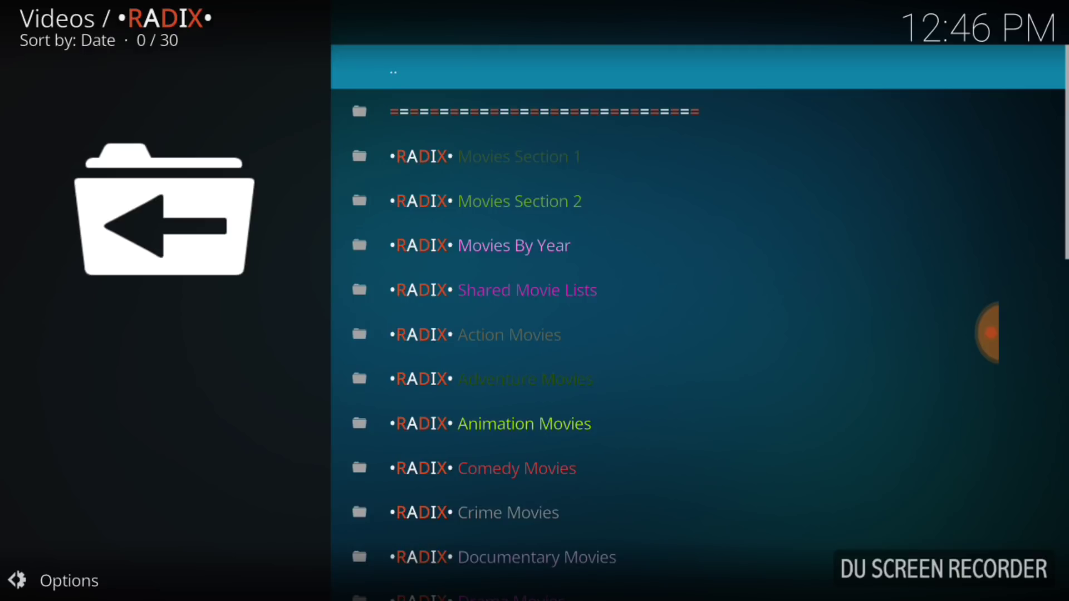
{"action": "key", "text": "Return"}
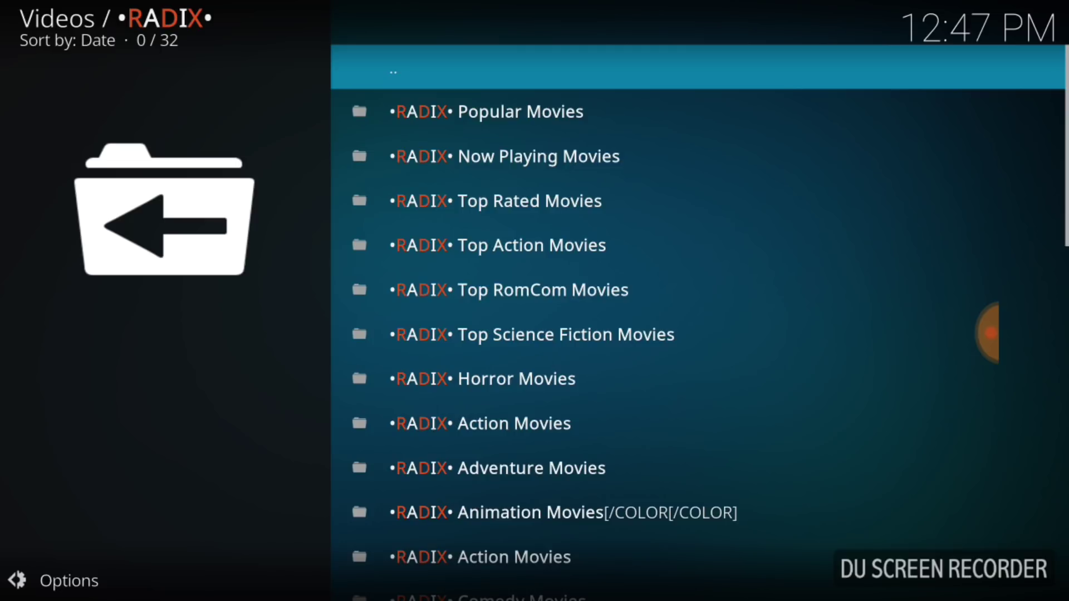
Enter RADIX's Popular Movies list, loading titles such as It, Coco and Justice League.
{"action": "key", "text": "Down"}
{"action": "key", "text": "Return"}
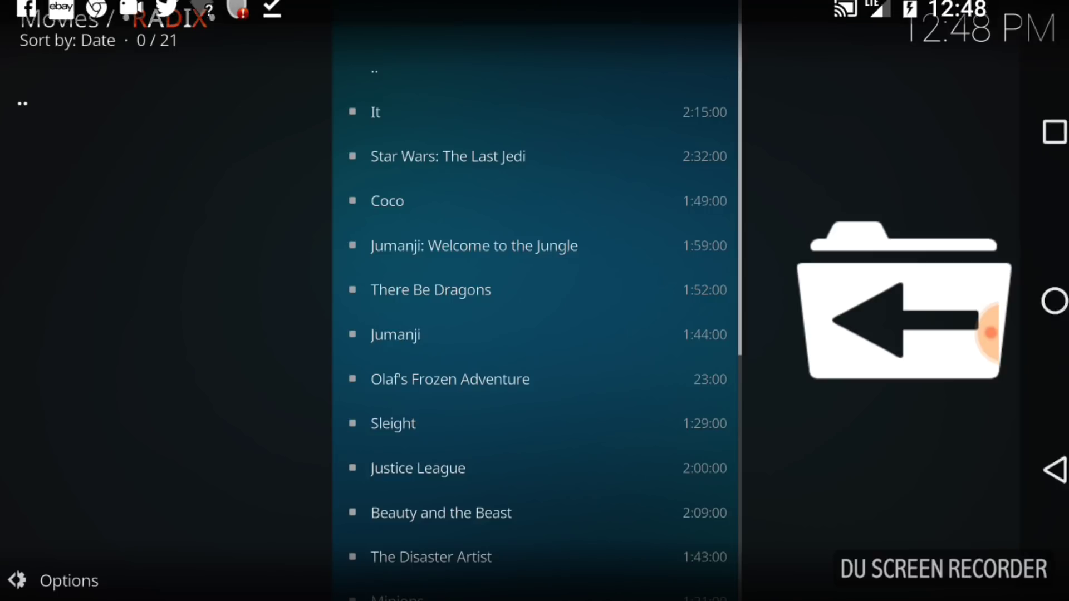
Back out of the movie list to the Video add-ons page, where RADIX is now listed.
{"action": "left_click", "coordinate": [1033, 469]}
{"action": "left_click", "coordinate": [1034, 470]}
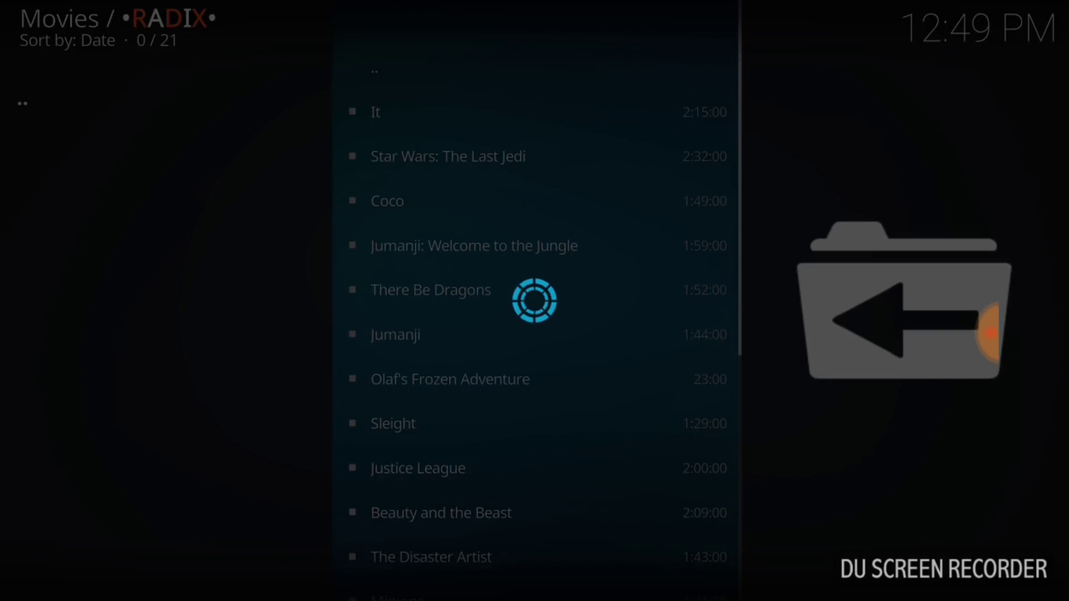
{"action": "left_click", "coordinate": [1034, 470]}
{"action": "left_click", "coordinate": [1033, 469]}
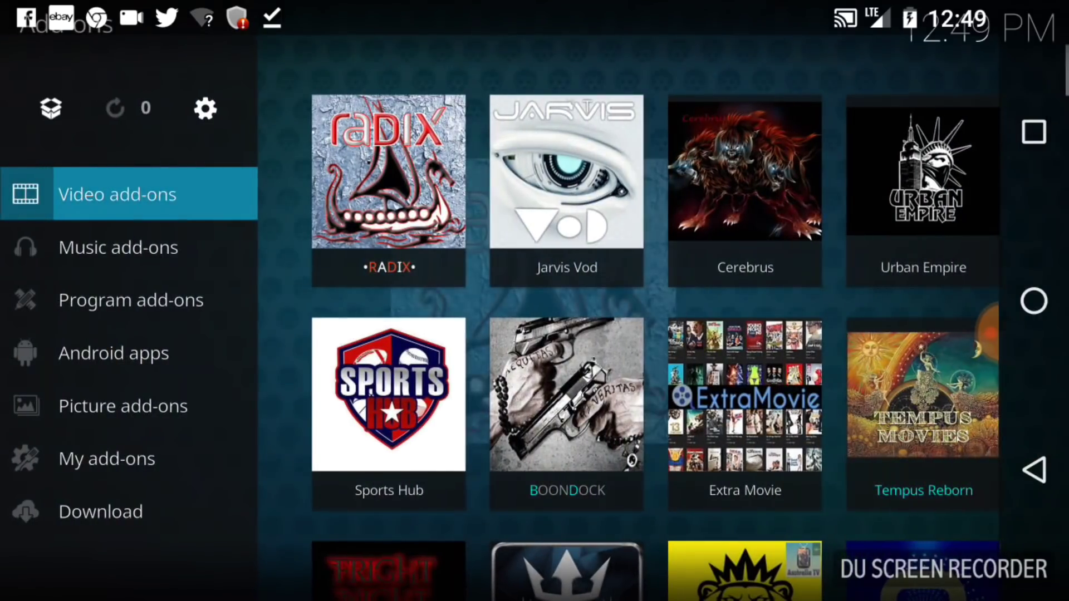